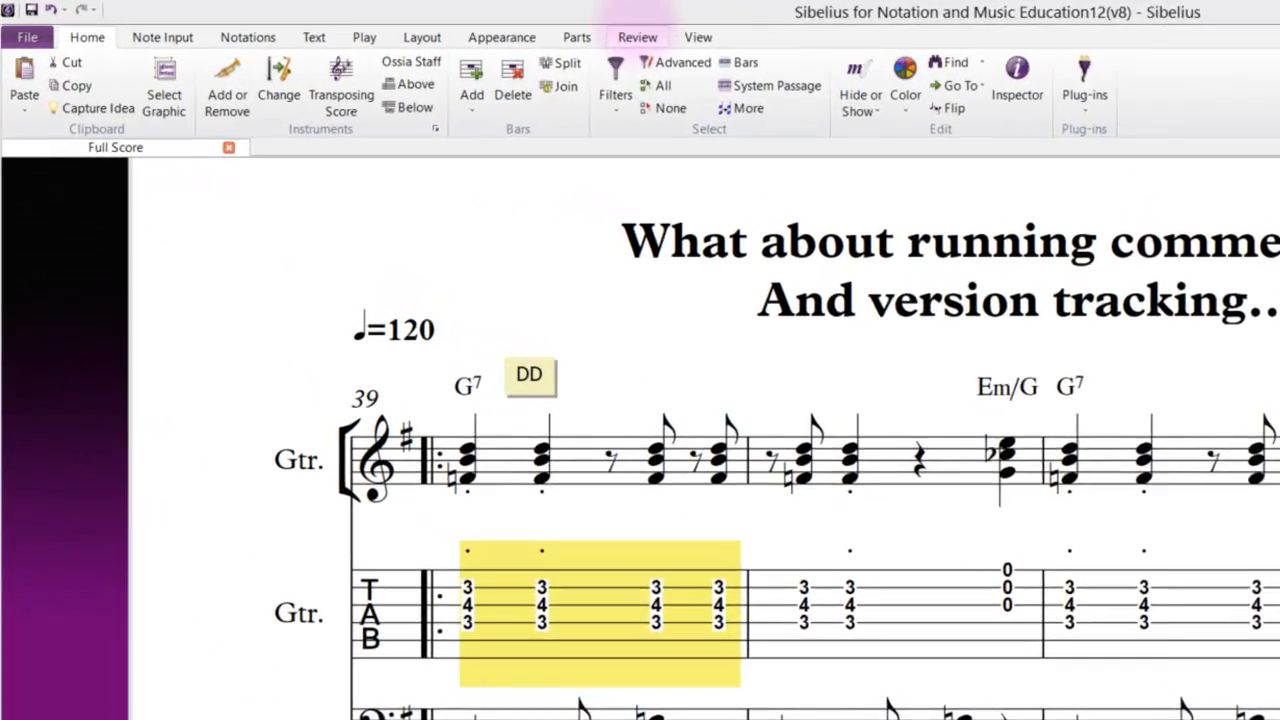
# Save a new version of the score under the suggested name with the comment "something different".
pyautogui.click(637, 37)
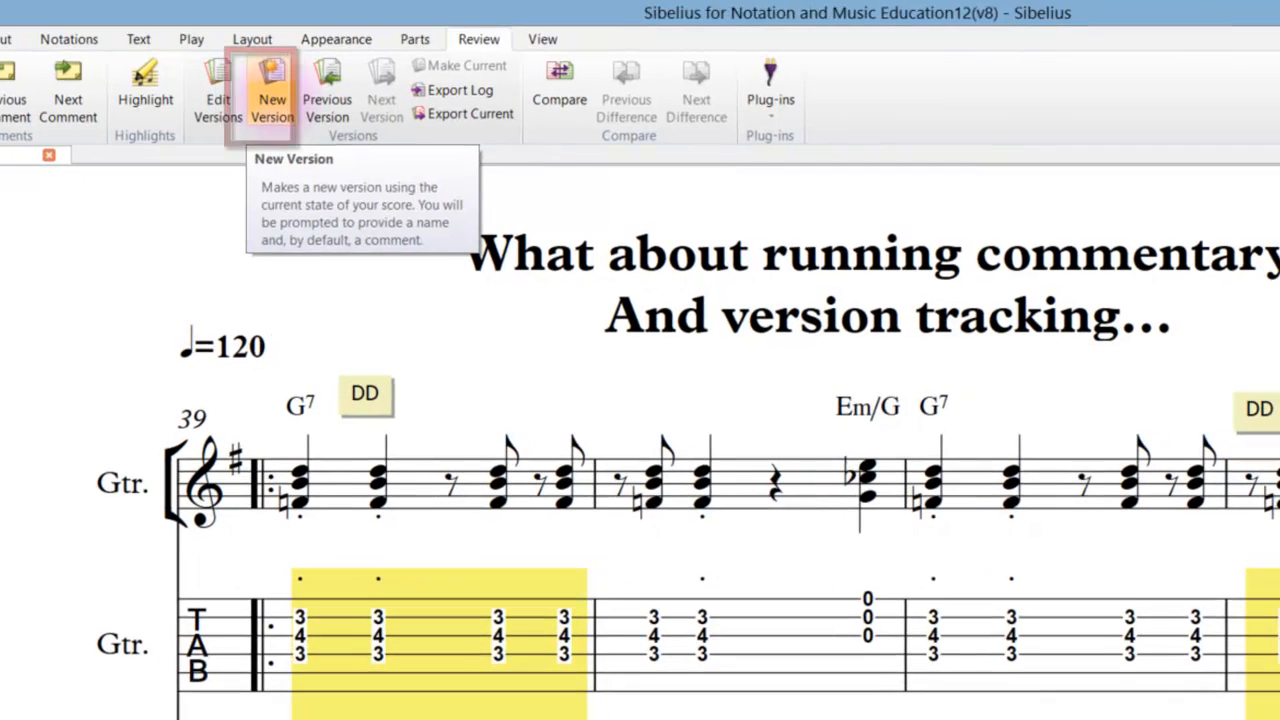
pyautogui.click(393, 95)
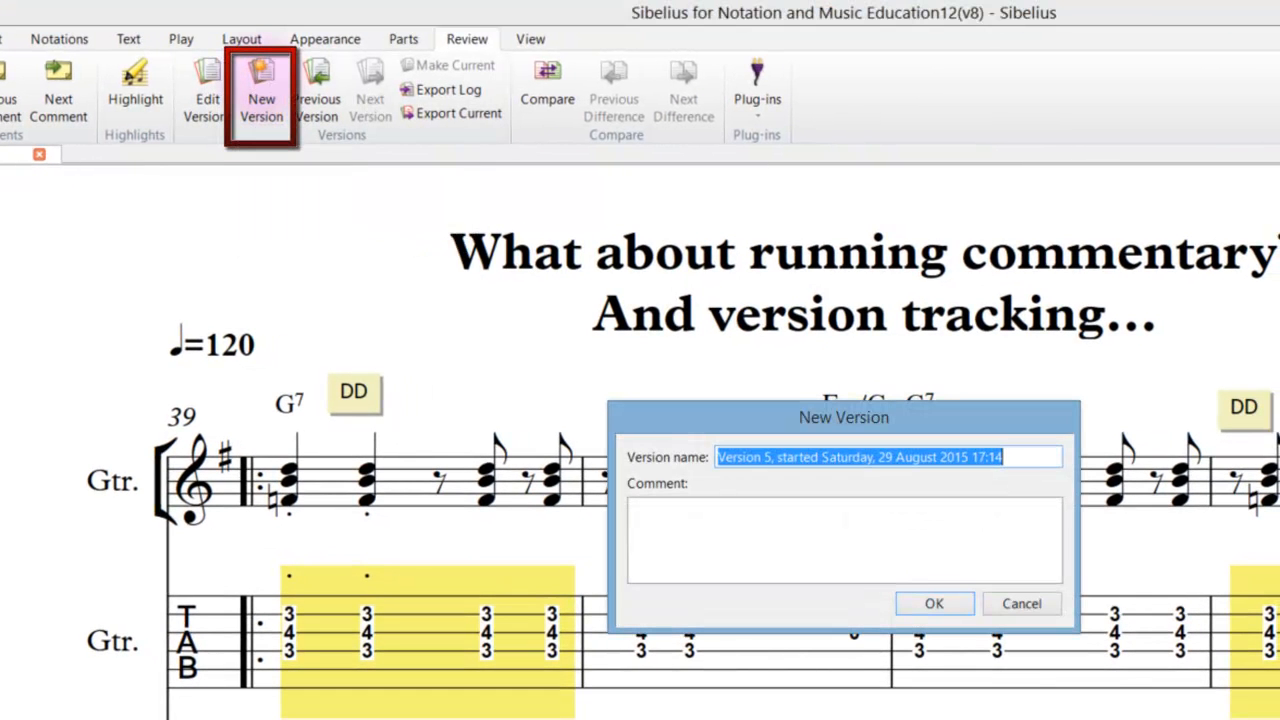
pyautogui.click(668, 525)
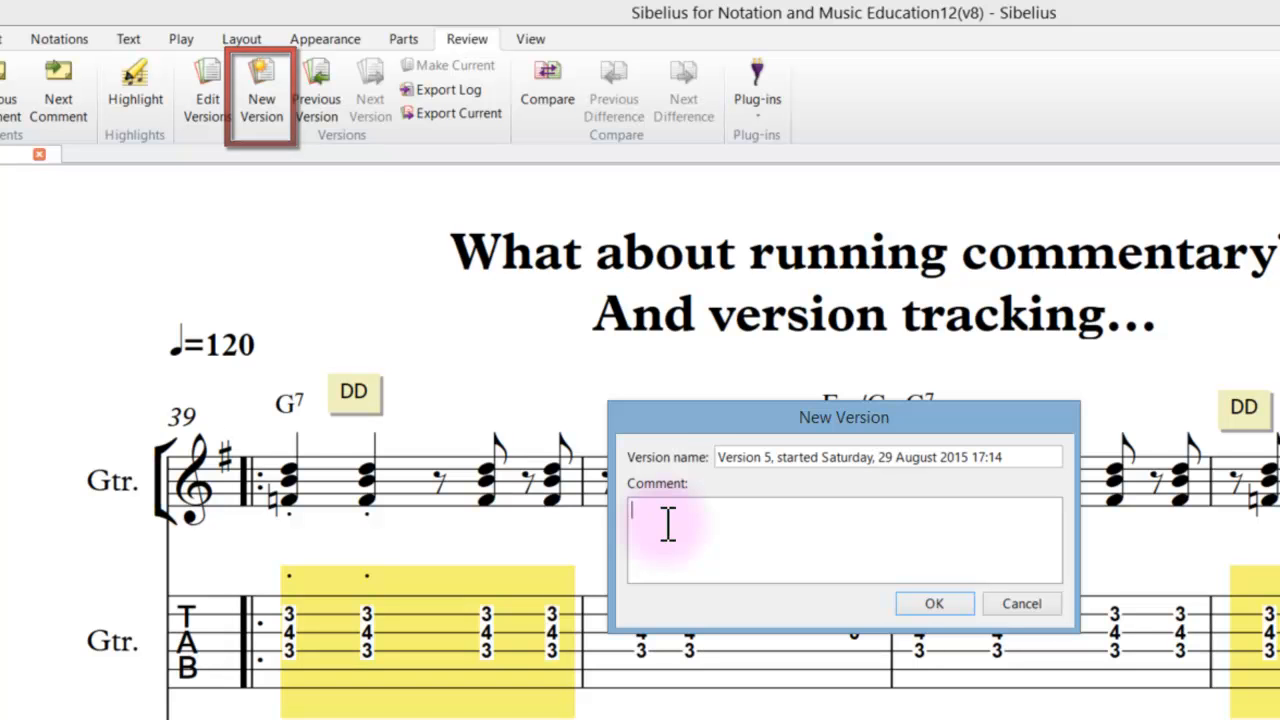
pyautogui.write('something d')
pyautogui.write('ifferen')
pyautogui.write('t')
pyautogui.press('BackSpace')
pyautogui.write('ent')
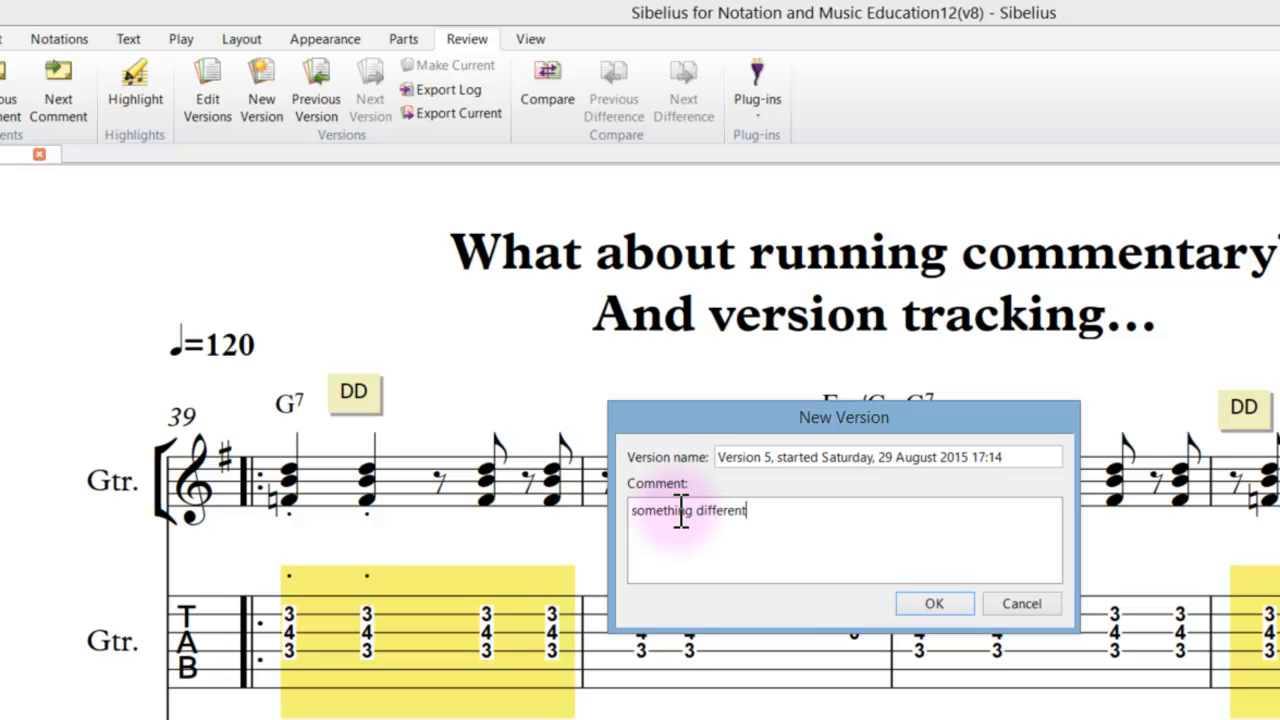
pyautogui.click(917, 596)
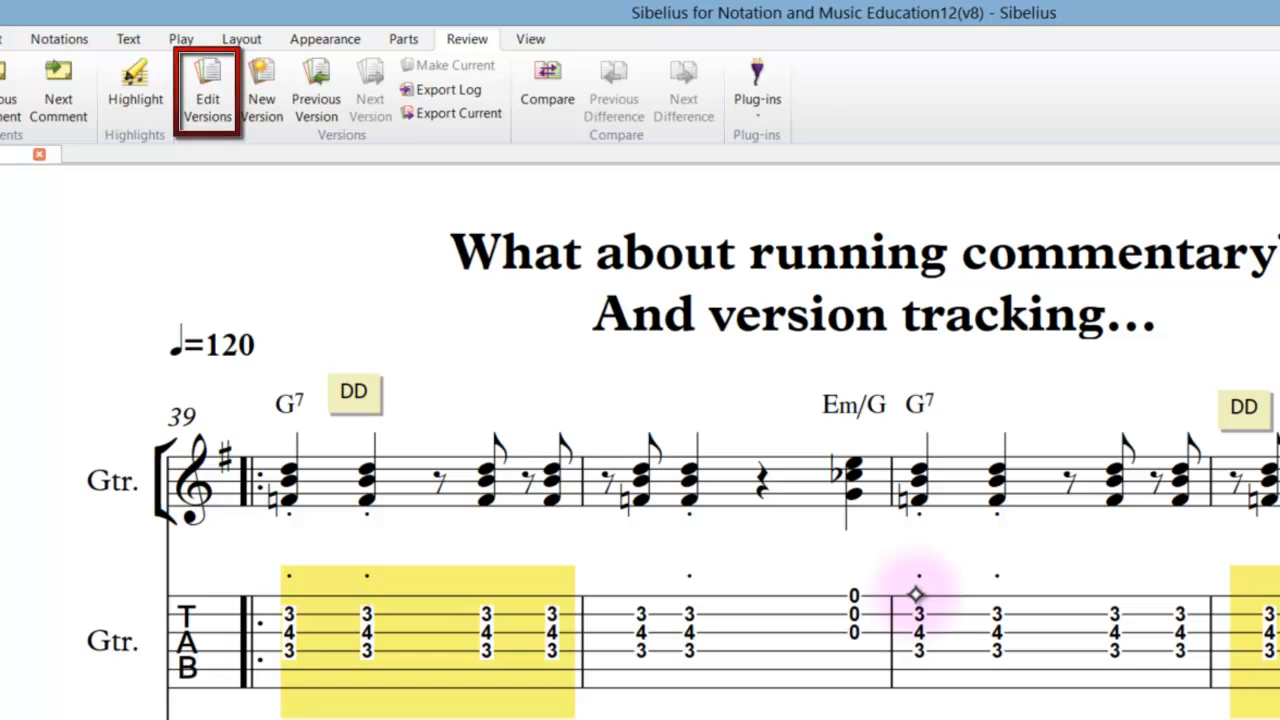
# Look through the saved versions of the score, checking each one's preview and comments, and close the versions list.
pyautogui.click(206, 90)
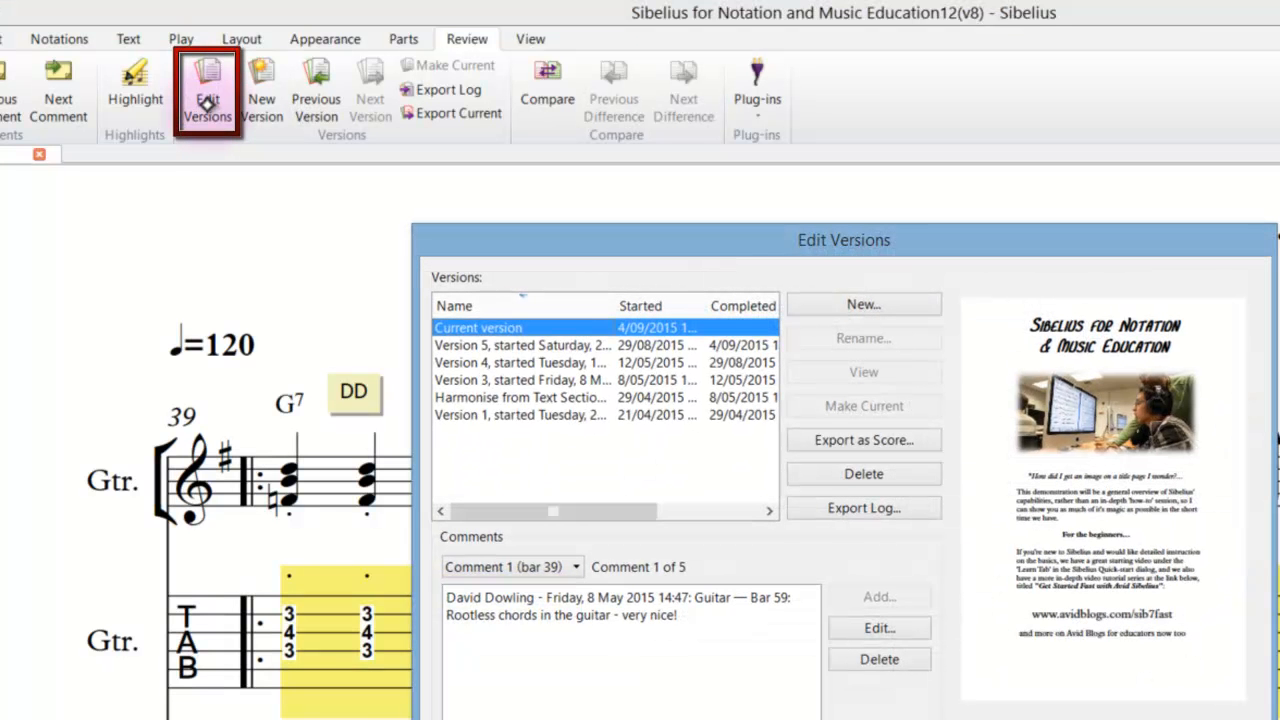
pyautogui.click(465, 345)
pyautogui.click(470, 362)
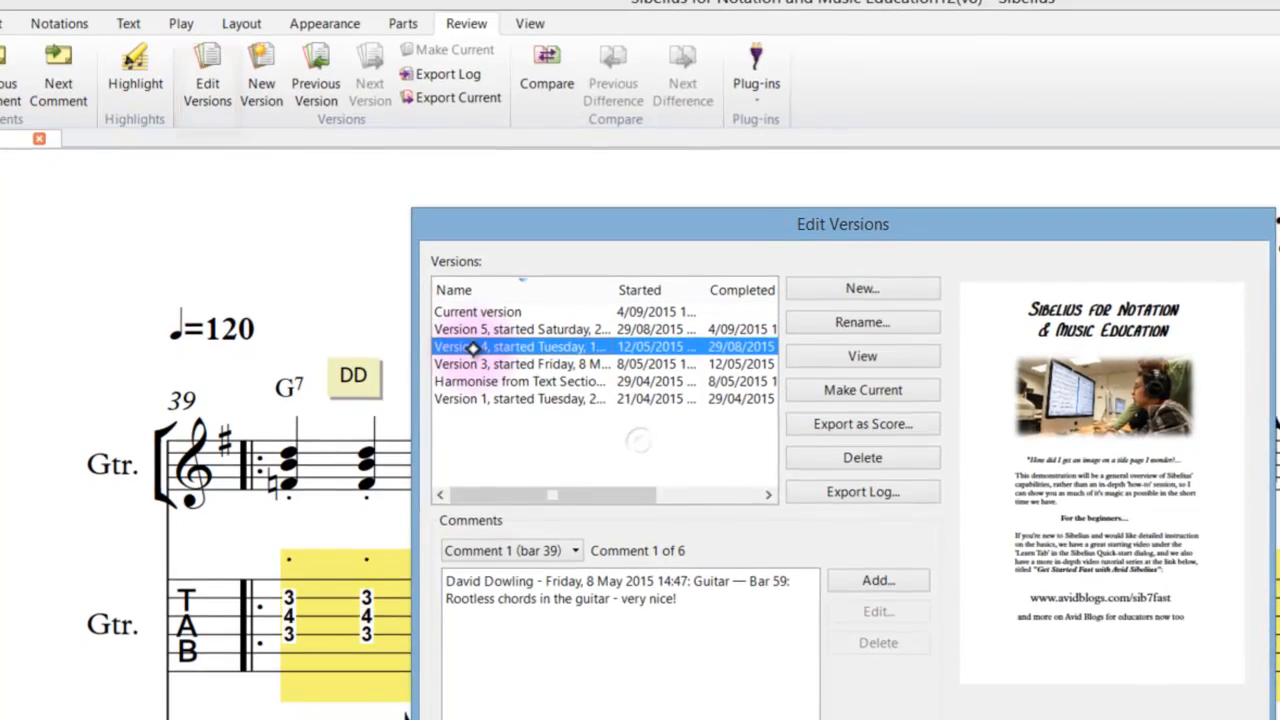
pyautogui.click(468, 378)
pyautogui.click(466, 308)
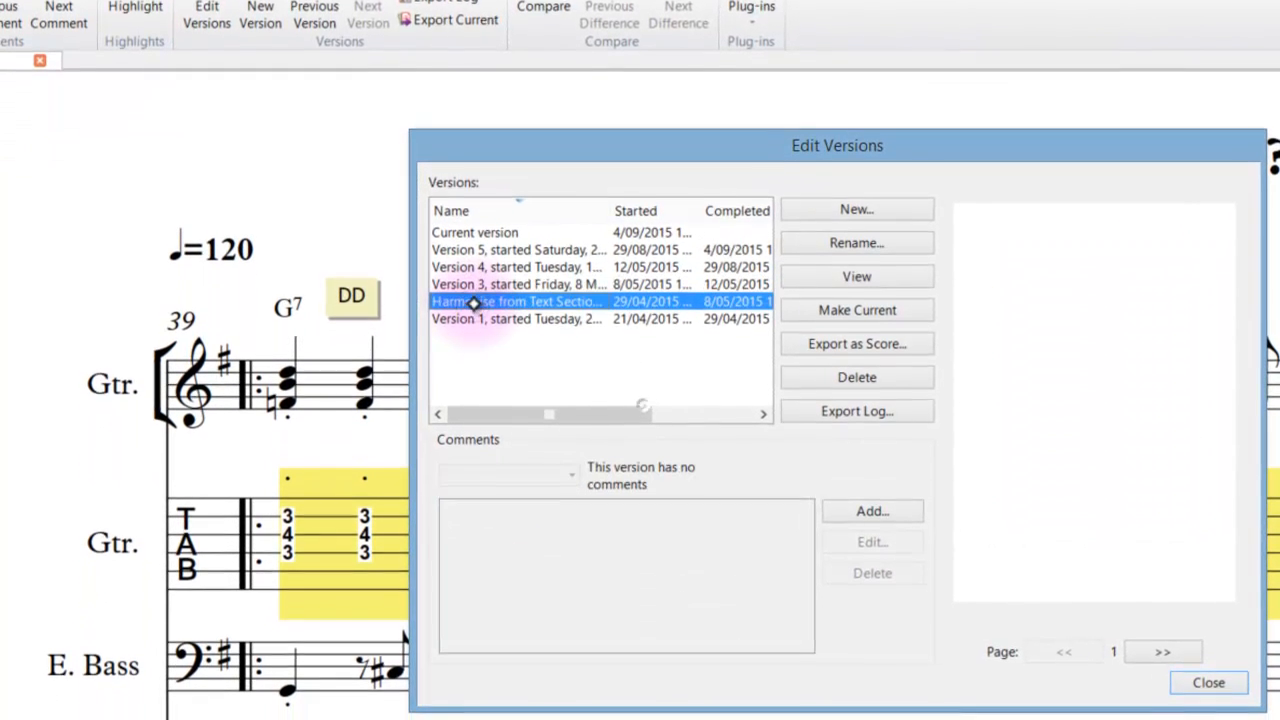
pyautogui.click(462, 325)
pyautogui.click(493, 301)
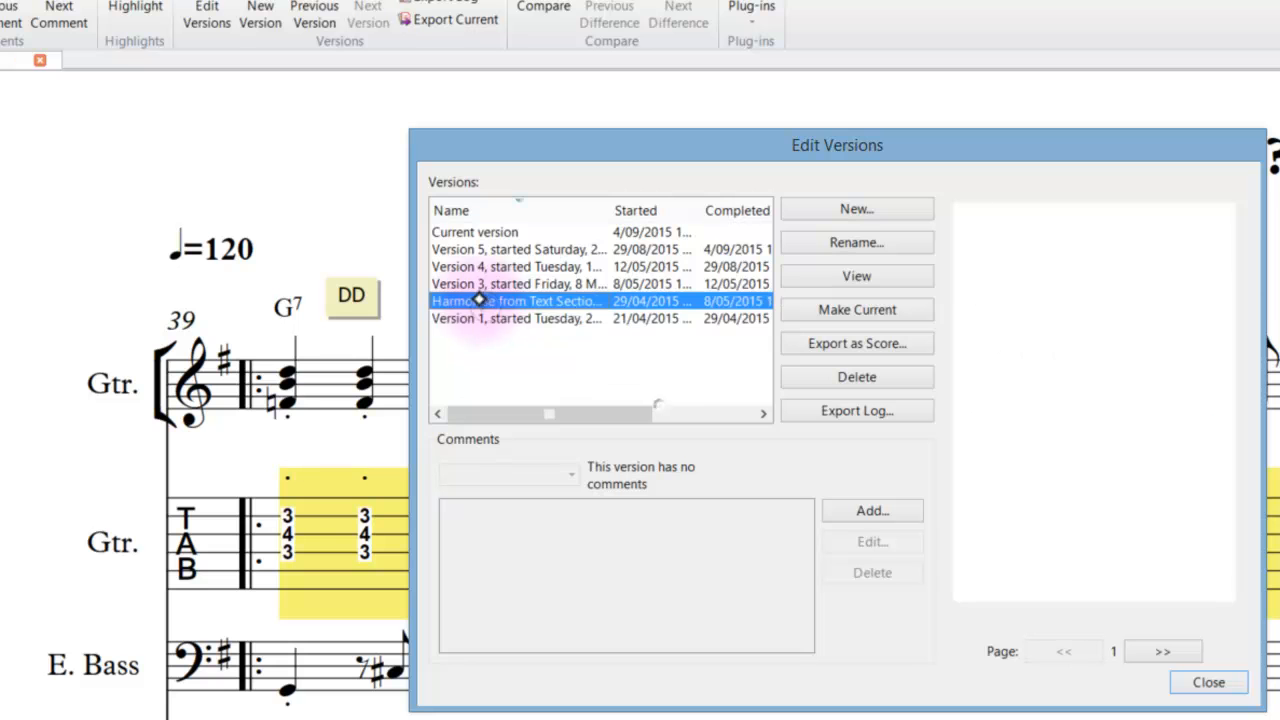
pyautogui.click(471, 284)
pyautogui.click(452, 266)
pyautogui.click(466, 284)
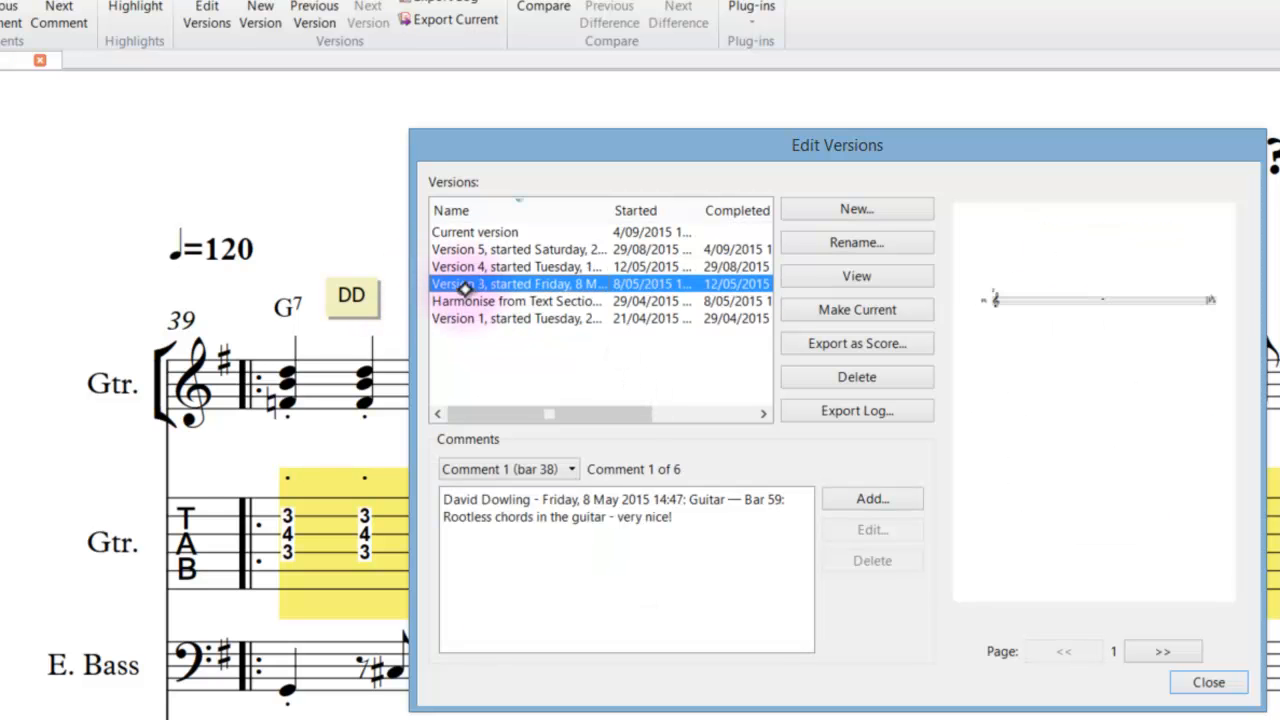
pyautogui.click(462, 267)
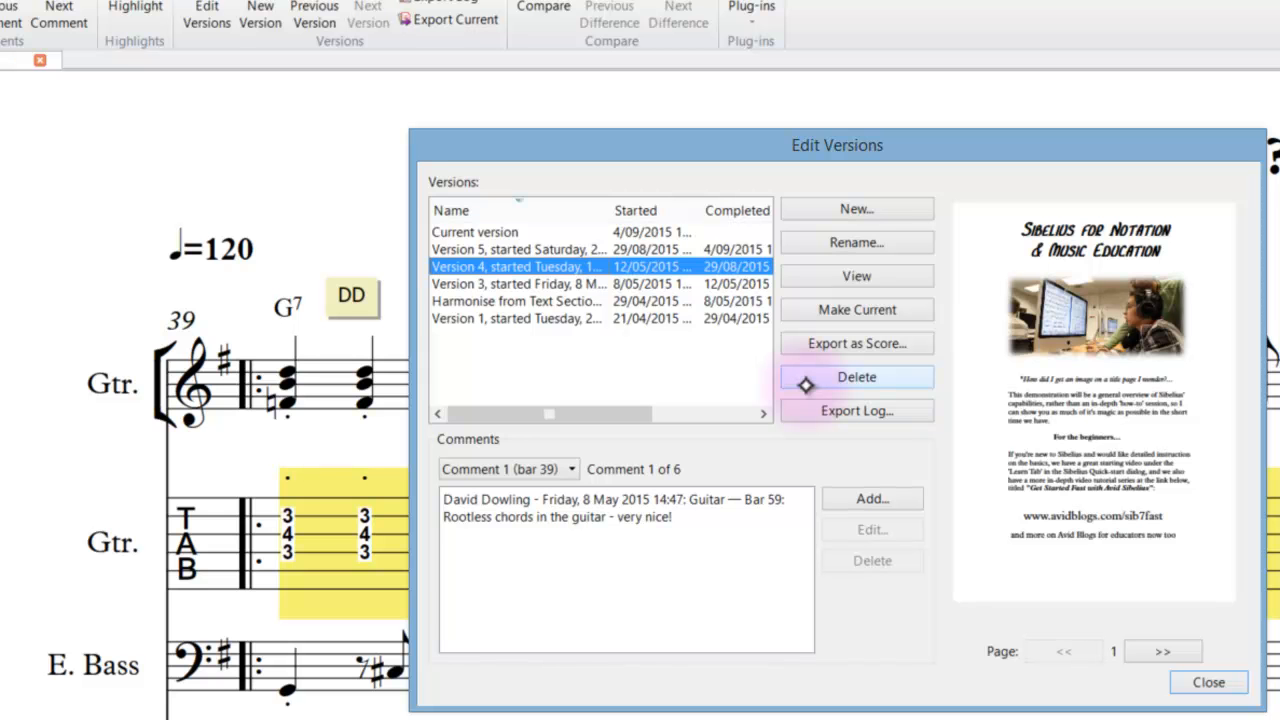
pyautogui.click(1208, 682)
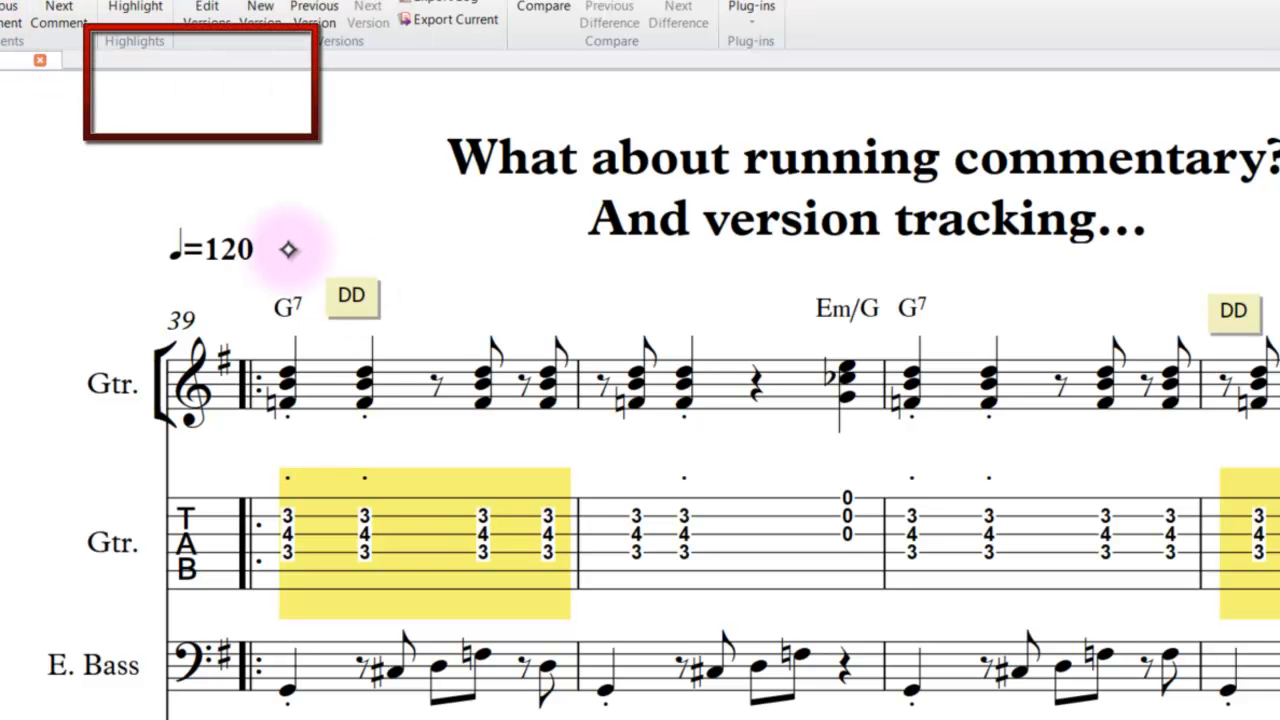
# Expand the sticky-note comment above bar 39 to read it, then collapse it again.
pyautogui.click(352, 296)
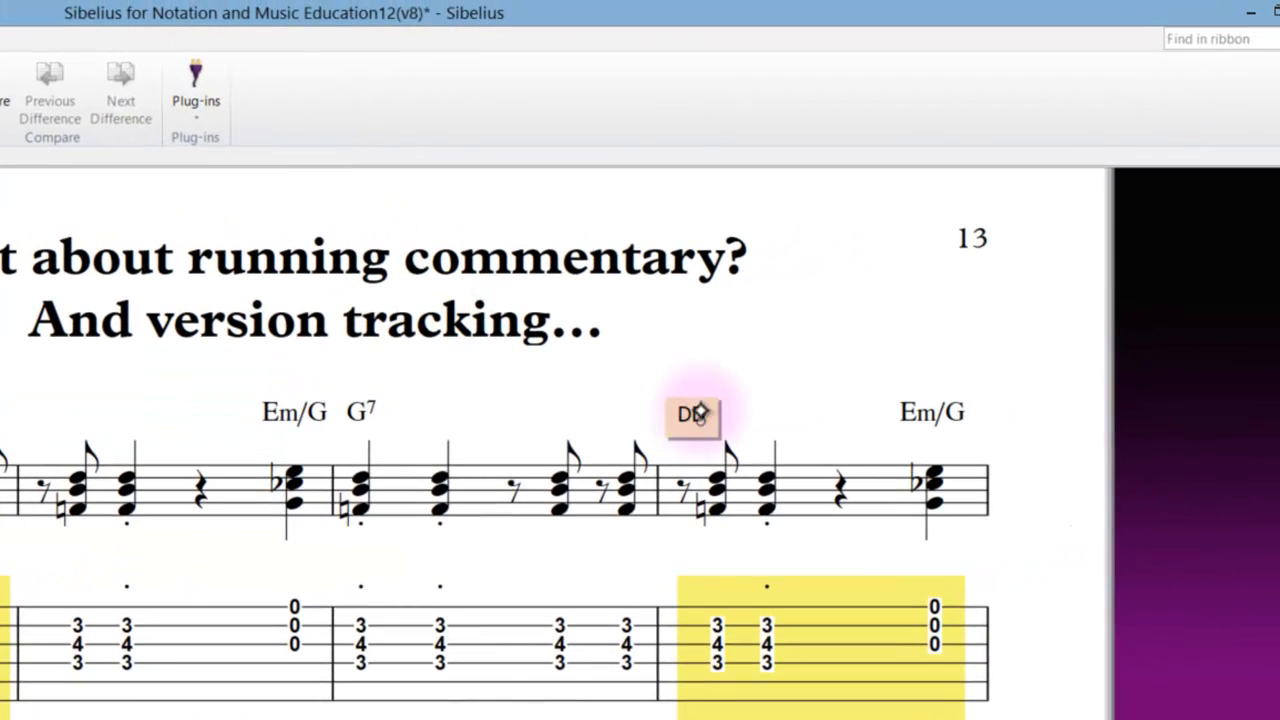
pyautogui.moveTo(694, 411)
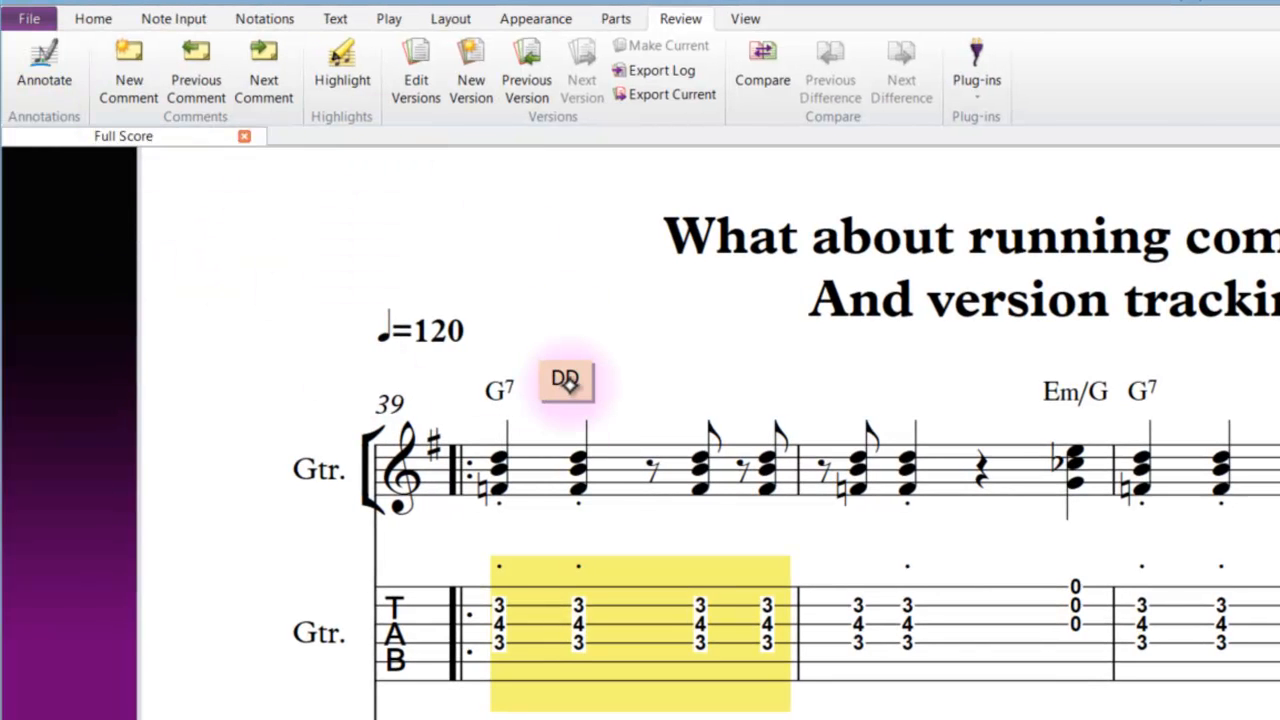
pyautogui.moveTo(567, 382)
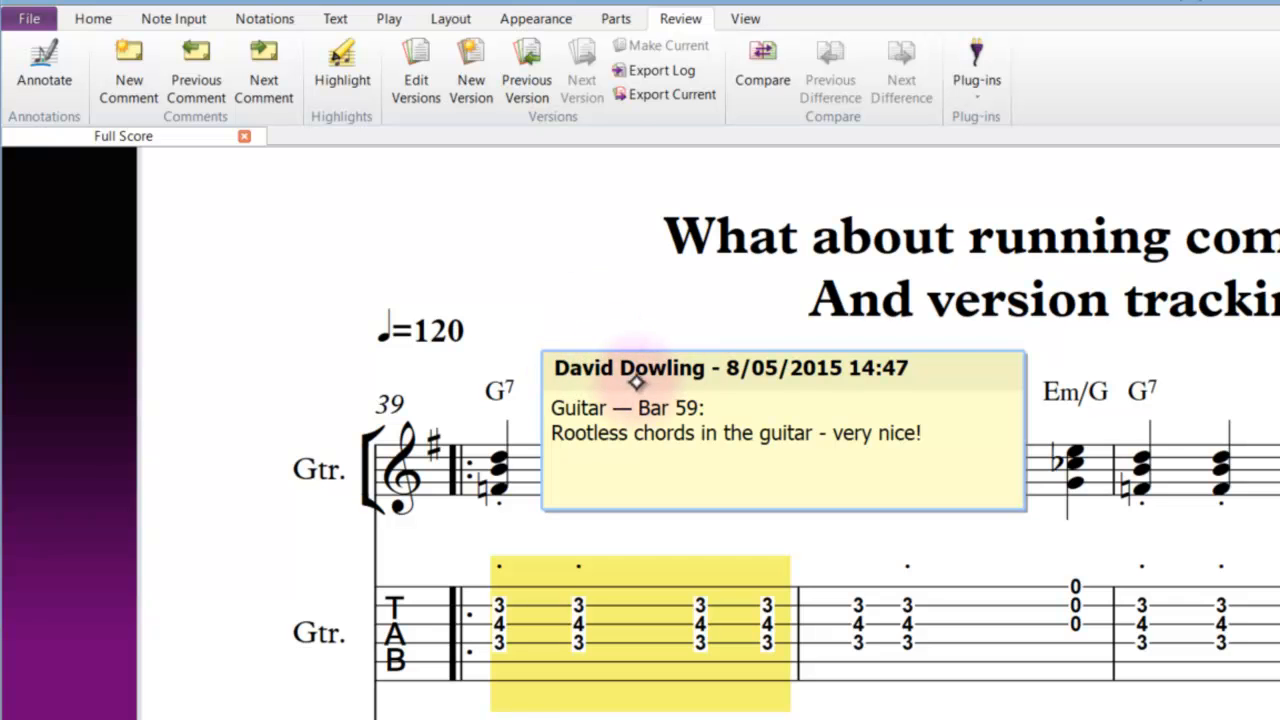
pyautogui.click(603, 288)
pyautogui.click(515, 272)
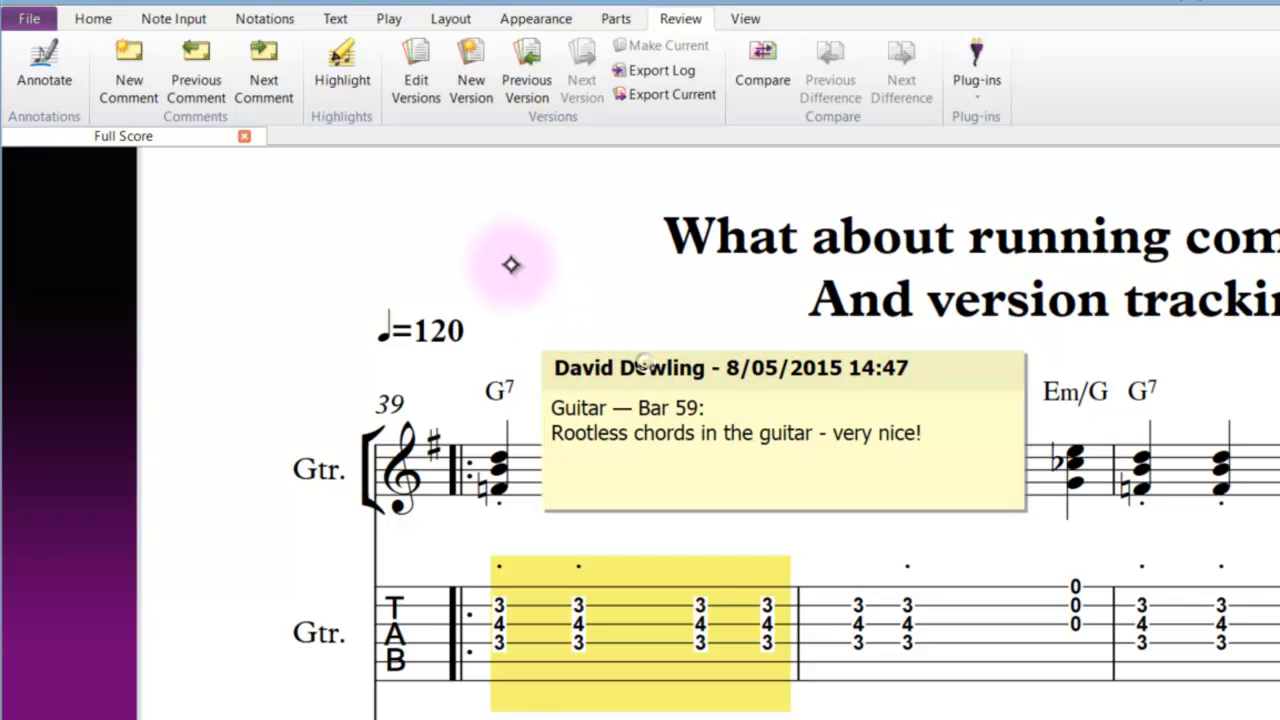
pyautogui.doubleClick(568, 365)
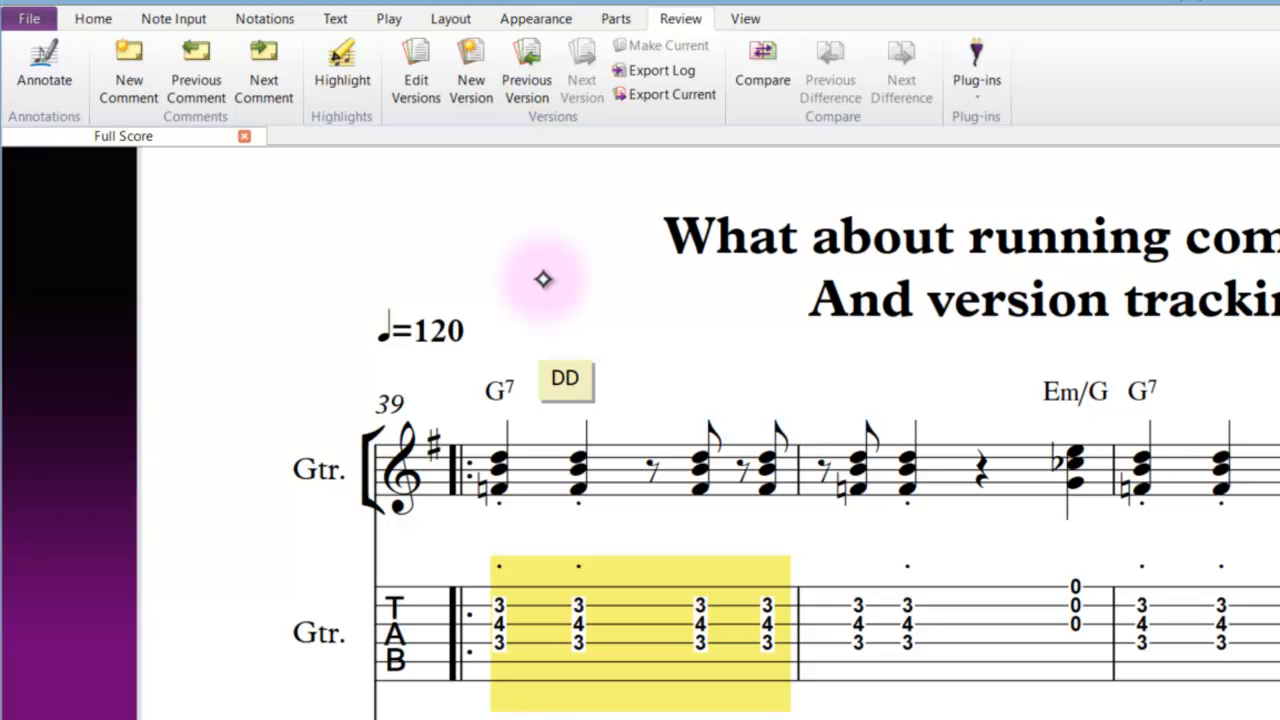
# Annotate bar 39 by hand with a circle around the last two guitar chords and a curved arrow from the comment note.
pyautogui.click(42, 62)
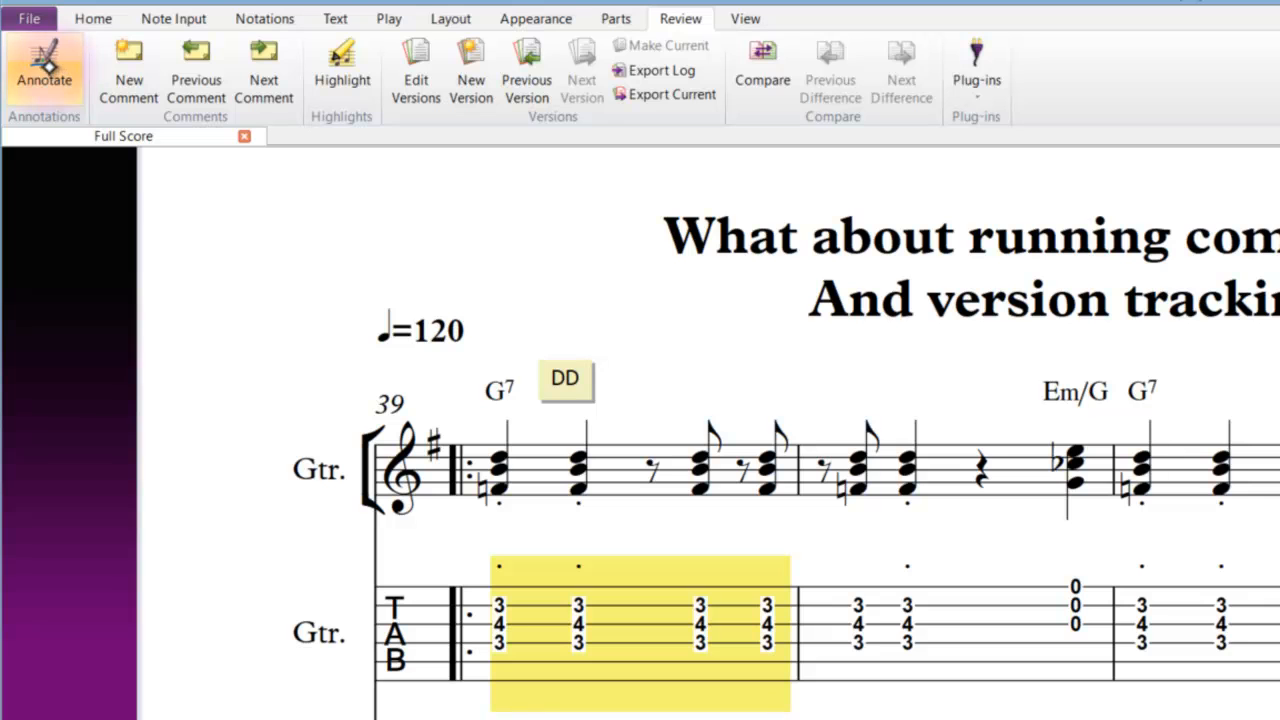
pyautogui.click(58, 88)
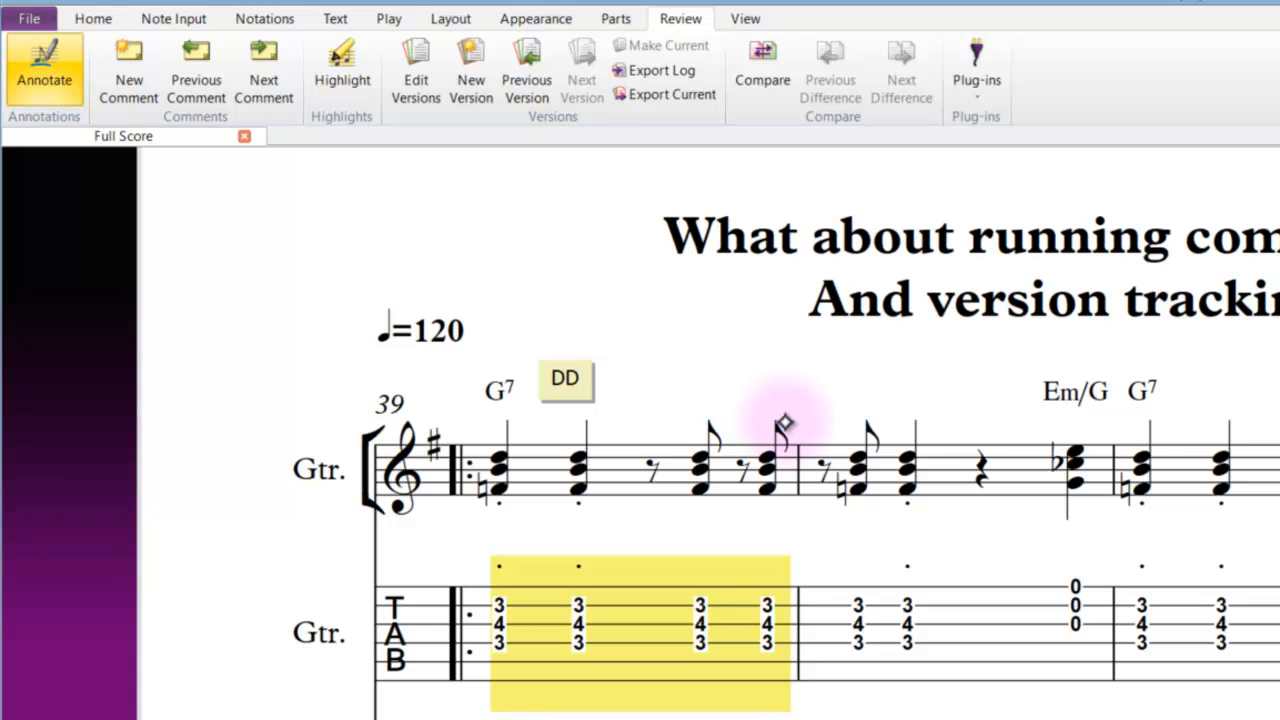
pyautogui.moveTo(796, 424)
pyautogui.mouseDown()
pyautogui.moveTo(737, 386)
pyautogui.moveTo(671, 420)
pyautogui.moveTo(666, 491)
pyautogui.moveTo(775, 508)
pyautogui.moveTo(768, 392)
pyautogui.mouseUp()
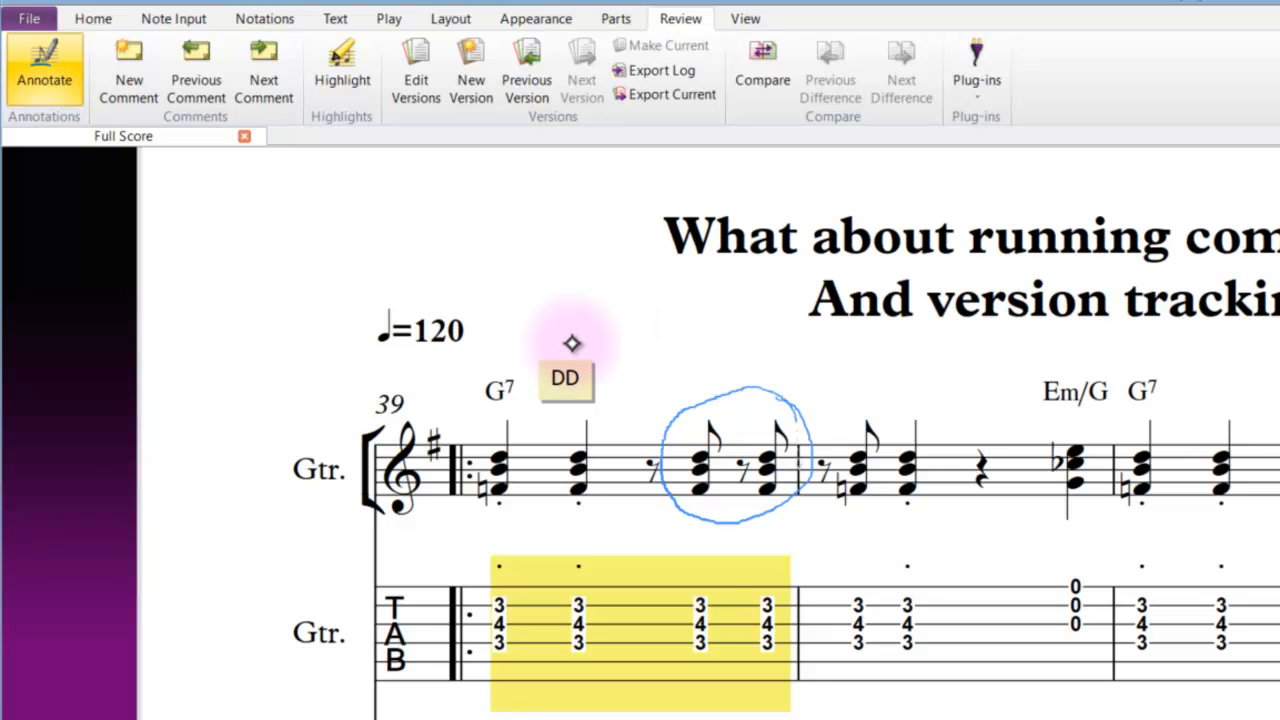
pyautogui.moveTo(570, 347)
pyautogui.mouseDown()
pyautogui.moveTo(574, 309)
pyautogui.moveTo(674, 300)
pyautogui.moveTo(714, 385)
pyautogui.moveTo(677, 363)
pyautogui.moveTo(718, 350)
pyautogui.mouseUp()
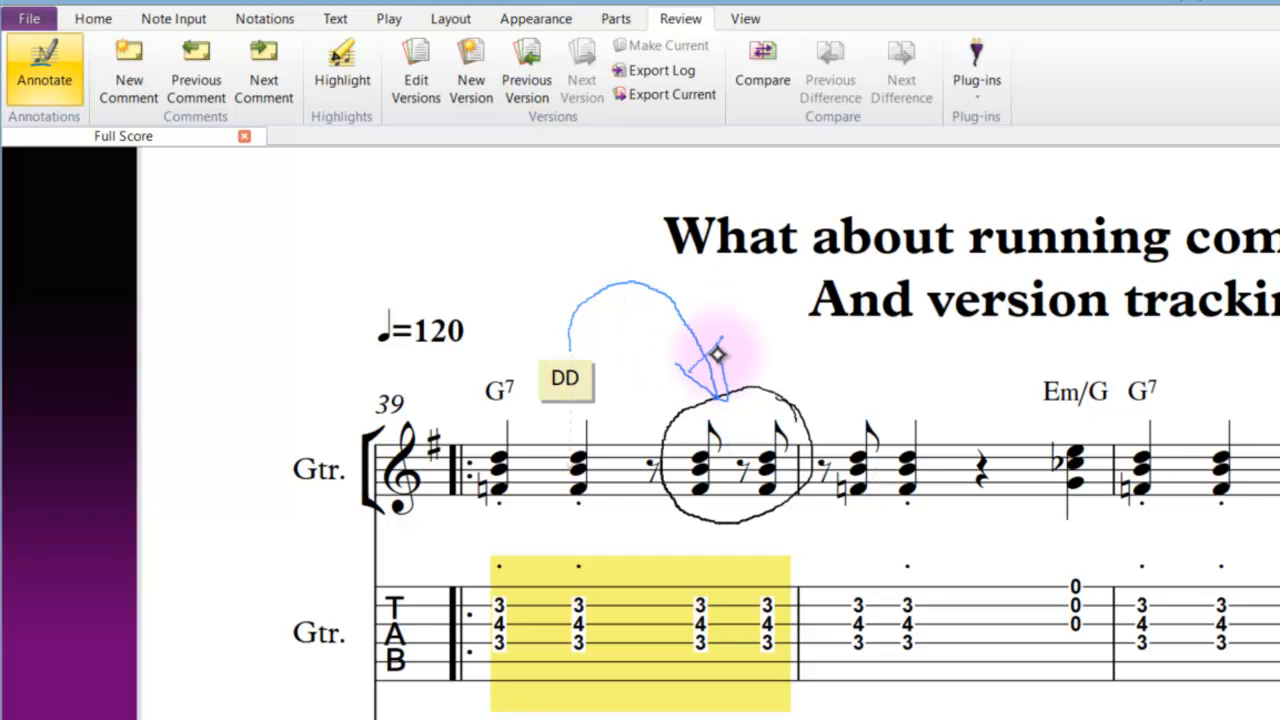
pyautogui.click(491, 257)
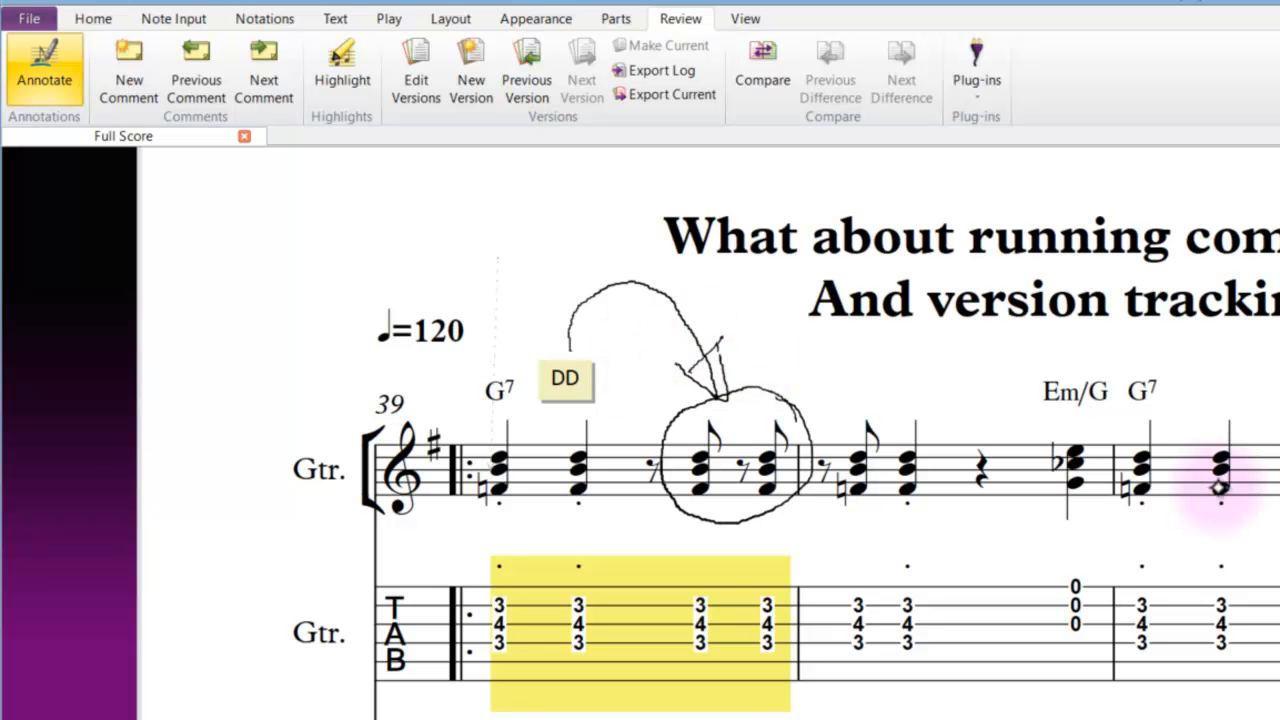
# Hand-draw a crescendo hairpin from p to f between the guitar notation and tab staves in bar 41.
pyautogui.moveTo(1248, 509); pyautogui.dragTo(1228, 540)
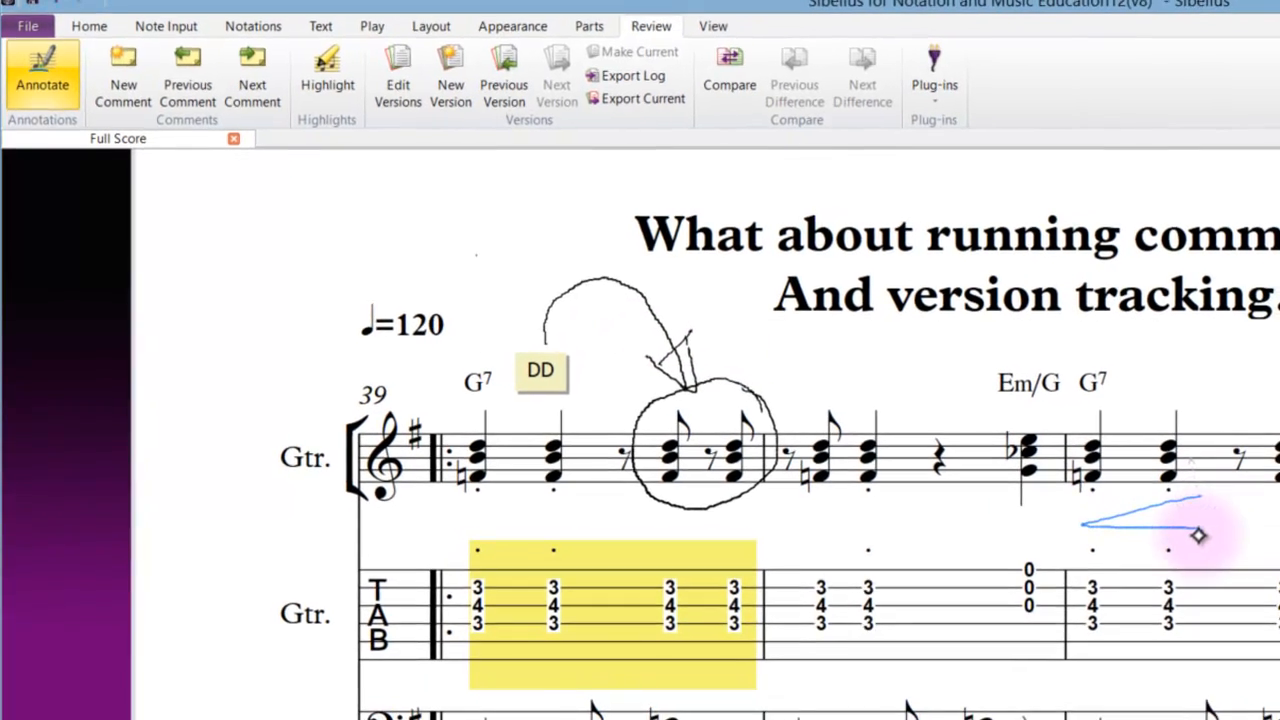
pyautogui.moveTo(990, 522); pyautogui.dragTo(998, 509)
pyautogui.moveTo(1187, 481)
pyautogui.mouseDown()
pyautogui.moveTo(1149, 519)
pyautogui.moveTo(1189, 501)
pyautogui.mouseUp()
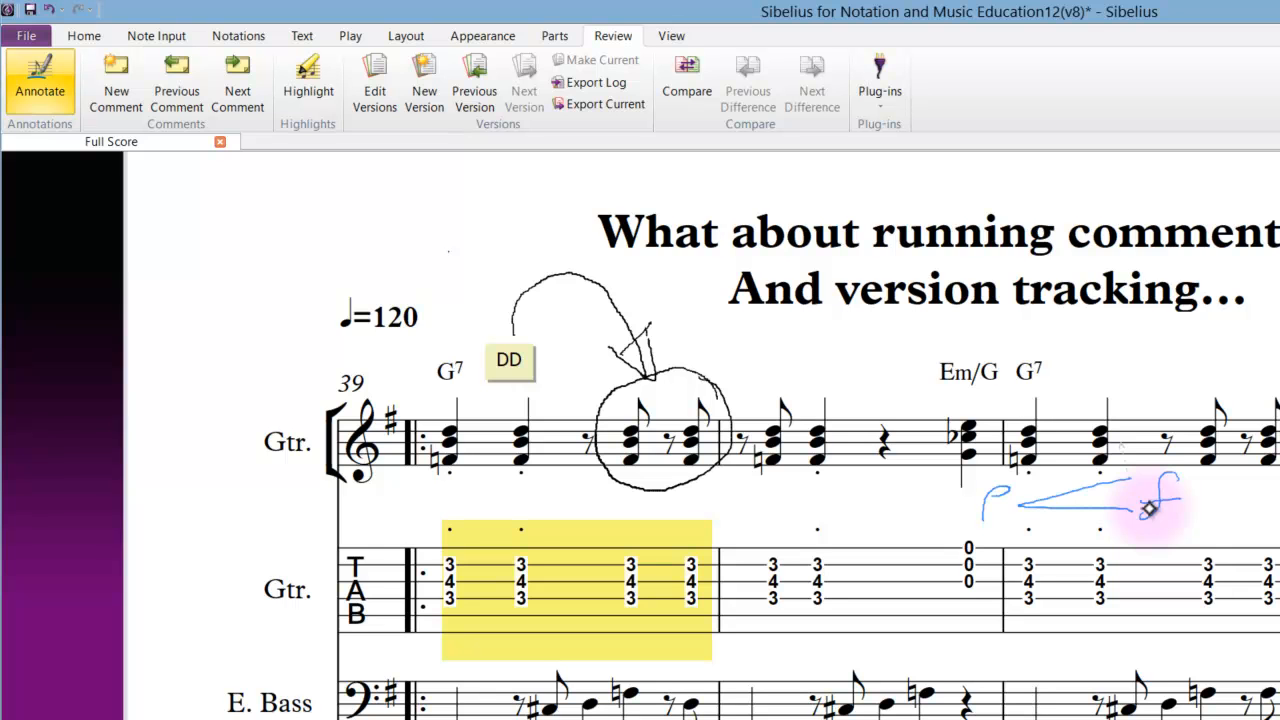
# Color the hand-drawn p-to-f crescendo annotation orange.
pyautogui.click(84, 36)
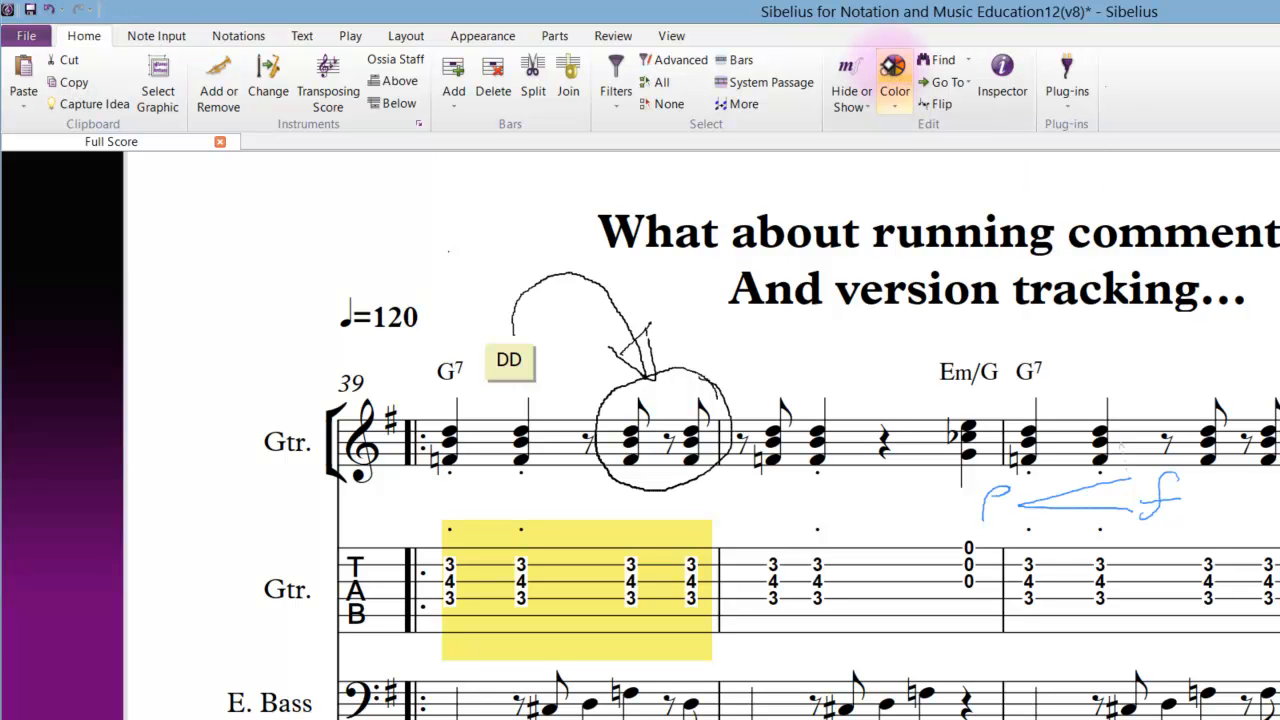
pyautogui.click(896, 100)
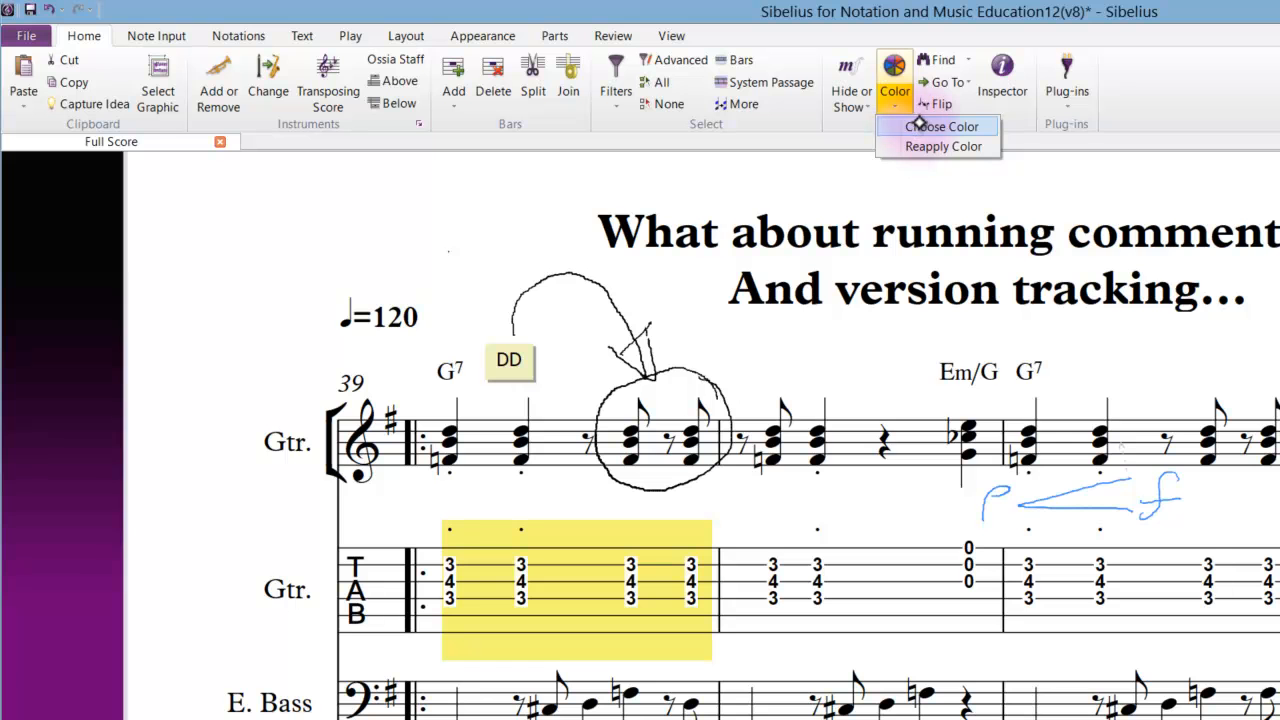
pyautogui.click(918, 123)
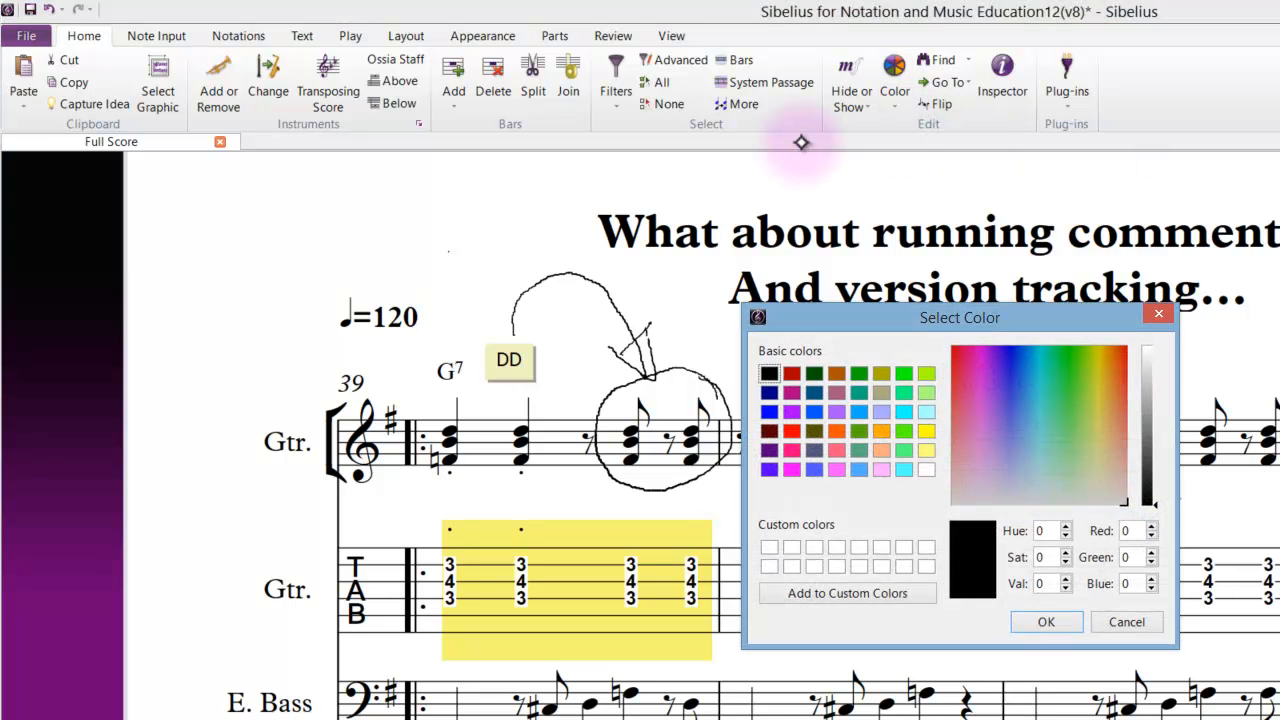
pyautogui.click(836, 430)
pyautogui.click(1041, 620)
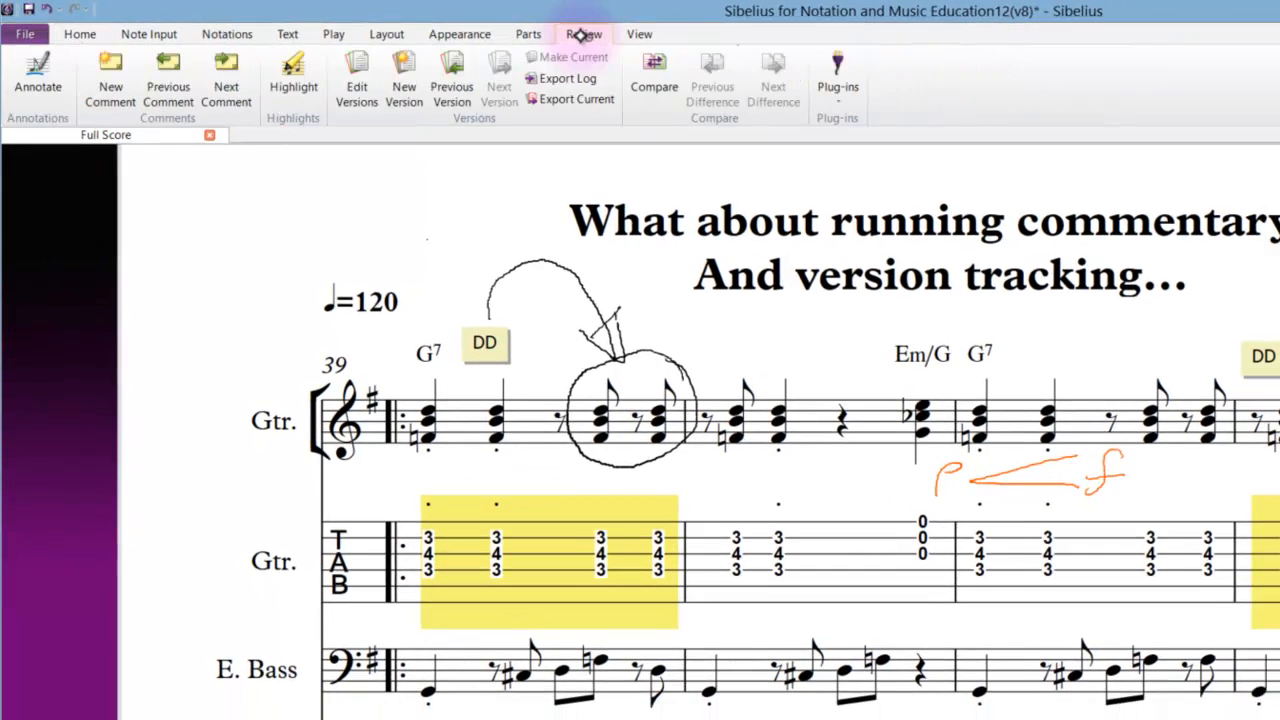
# Hand-draw a smiling sun with rays above bar 42, beside the title, and turn annotation mode off.
pyautogui.click(613, 35)
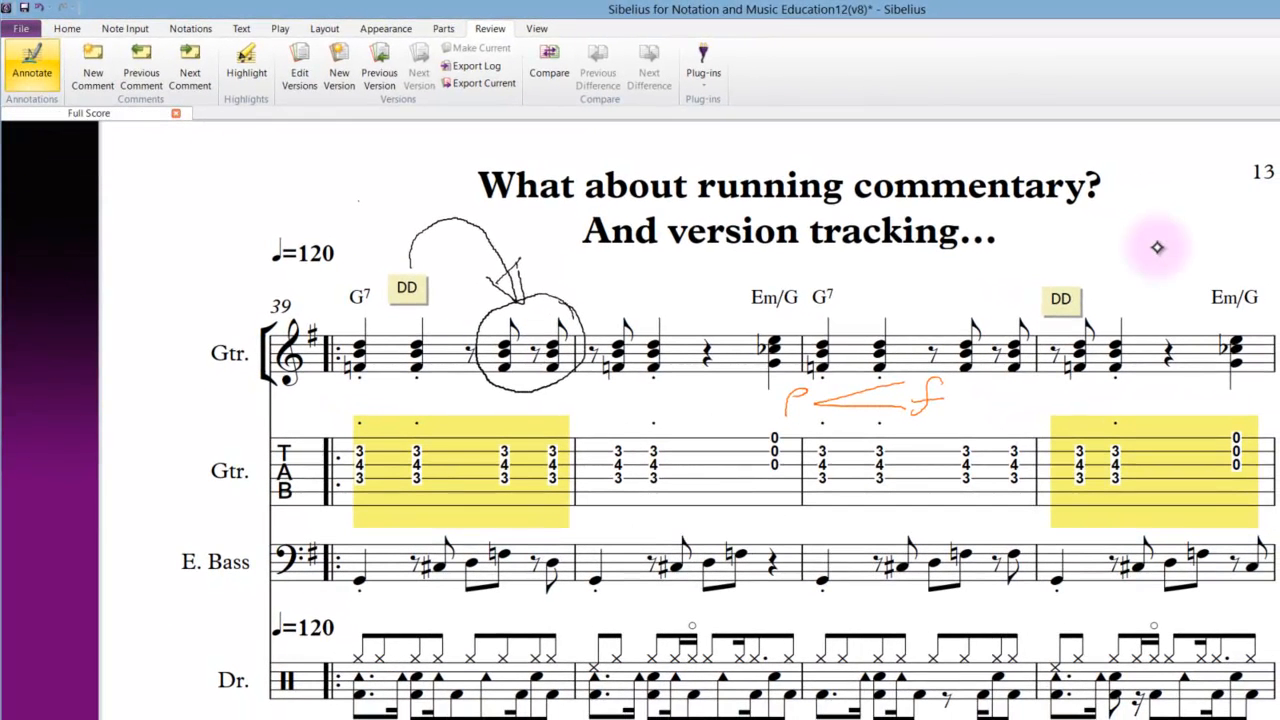
pyautogui.moveTo(1131, 242)
pyautogui.mouseDown()
pyautogui.moveTo(1161, 283)
pyautogui.moveTo(1141, 251)
pyautogui.moveTo(1143, 263)
pyautogui.mouseUp()
pyautogui.moveTo(1165, 208); pyautogui.dragTo(1143, 208)
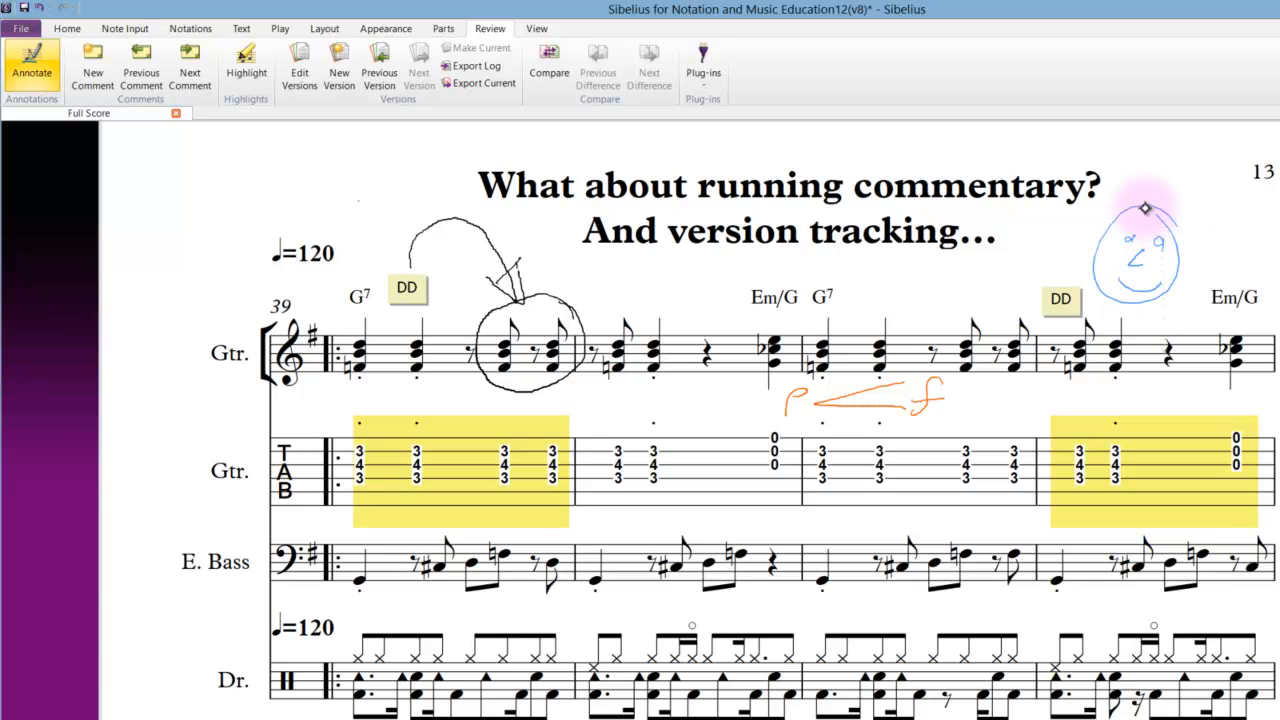
pyautogui.moveTo(1170, 293)
pyautogui.mouseDown()
pyautogui.moveTo(1190, 320)
pyautogui.moveTo(1139, 329)
pyautogui.mouseUp()
pyautogui.moveTo(1111, 309)
pyautogui.mouseDown()
pyautogui.moveTo(1096, 317)
pyautogui.moveTo(1068, 274)
pyautogui.mouseUp()
pyautogui.moveTo(1085, 250); pyautogui.dragTo(1064, 236)
pyautogui.moveTo(1101, 222); pyautogui.dragTo(1088, 200)
pyautogui.click(32, 65)
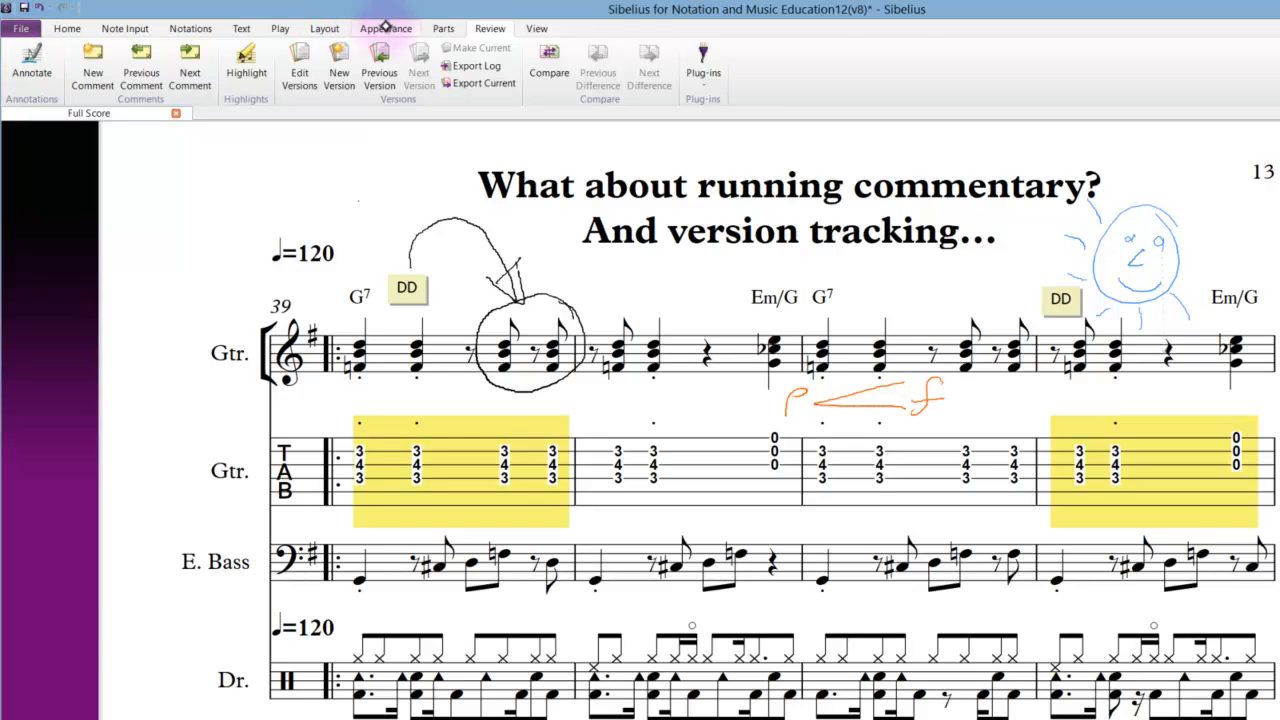
# Color the smiling sun annotation bright green and deselect it.
pyautogui.click(385, 28)
pyautogui.click(67, 28)
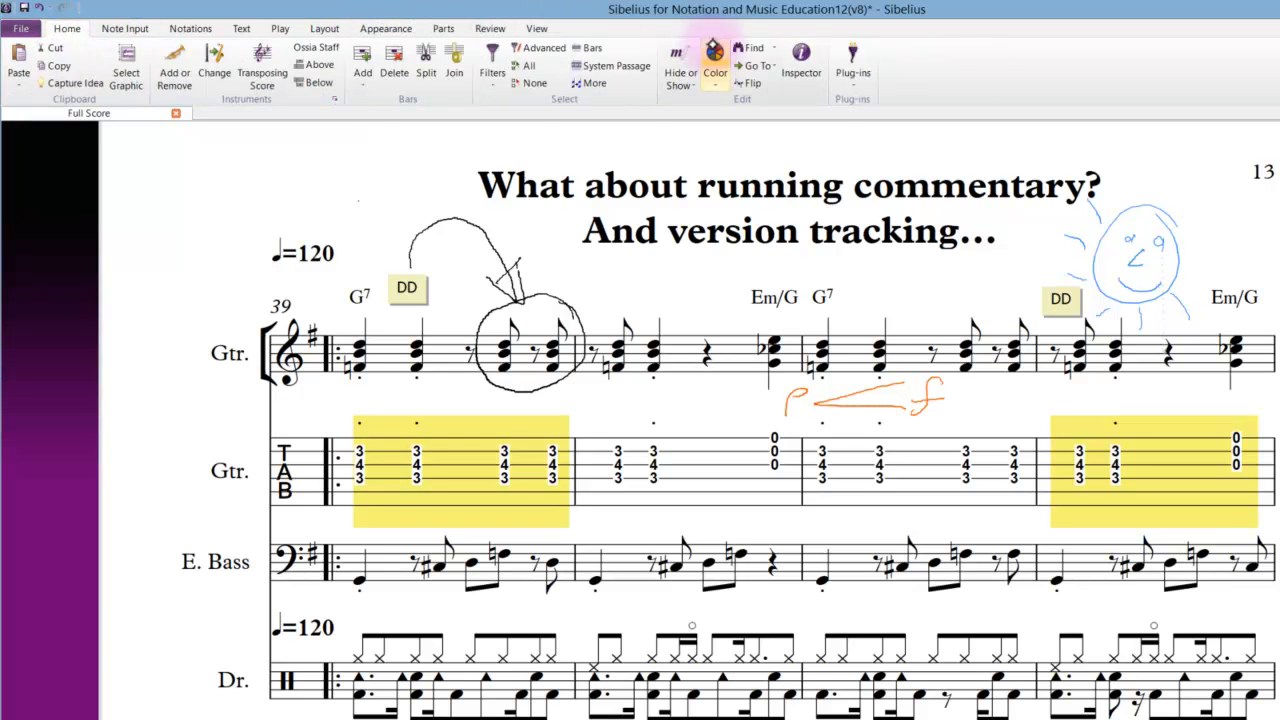
pyautogui.click(715, 78)
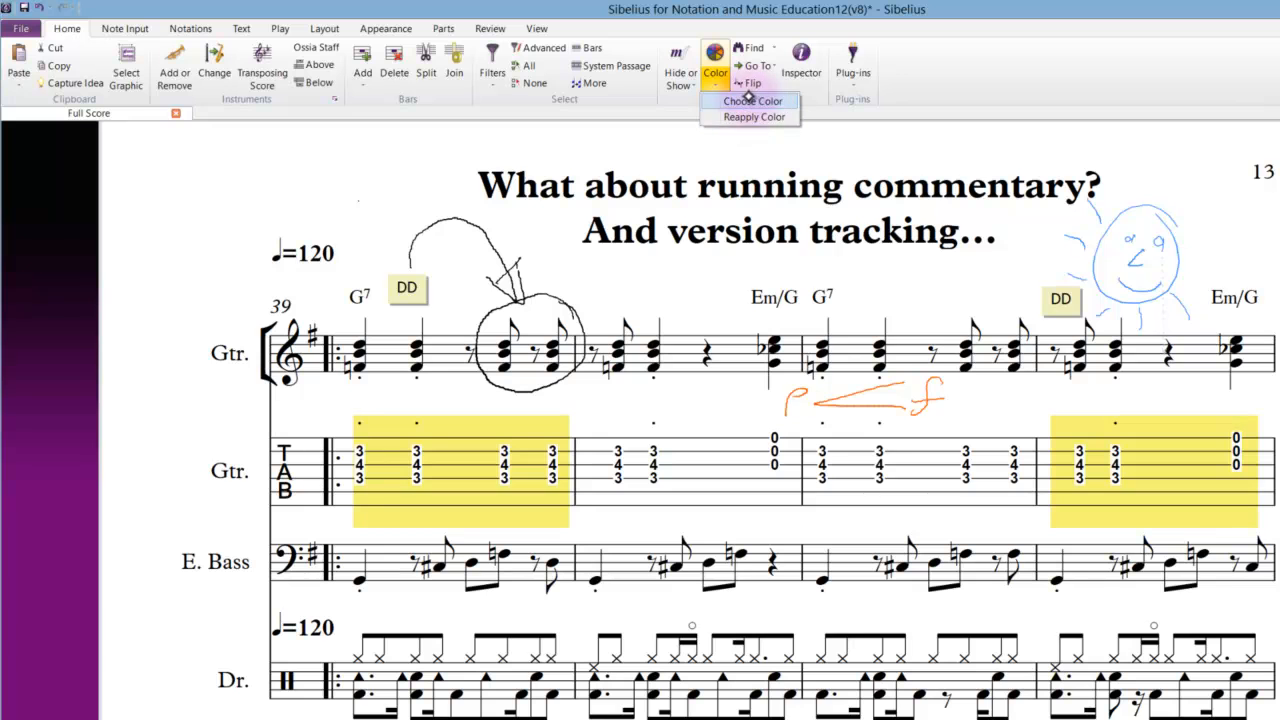
pyautogui.click(752, 101)
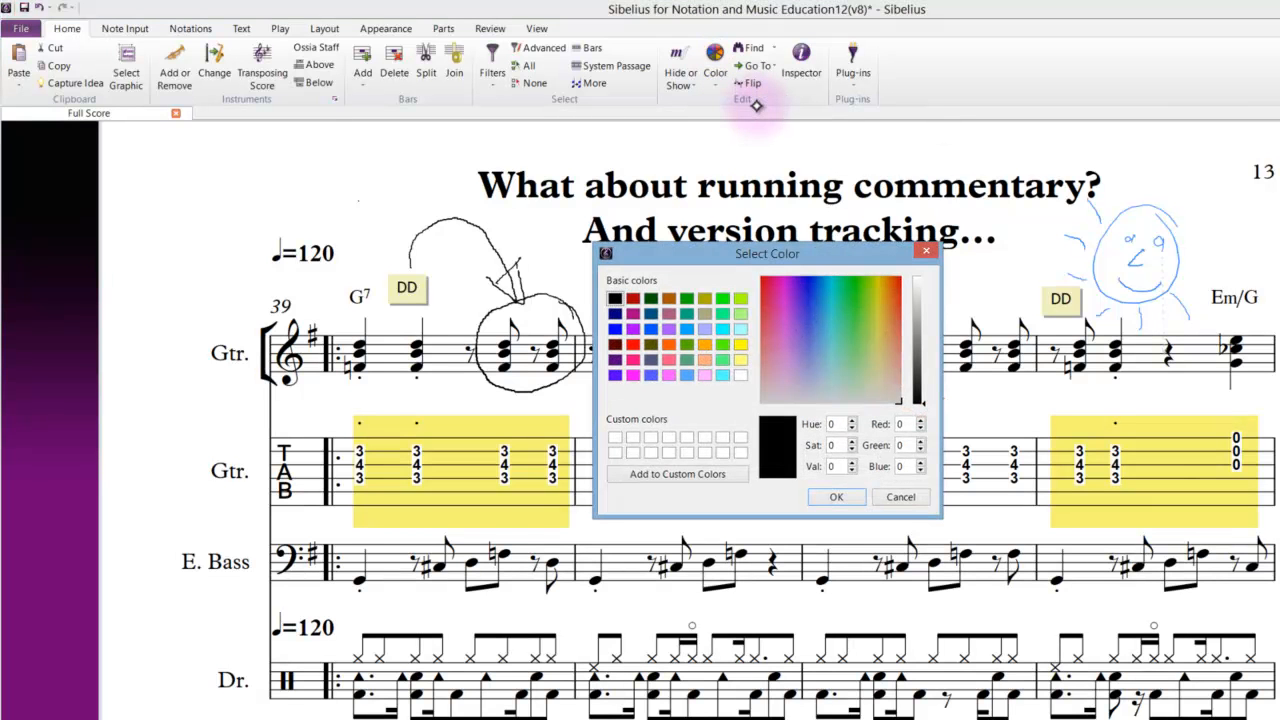
pyautogui.click(723, 298)
pyautogui.click(836, 497)
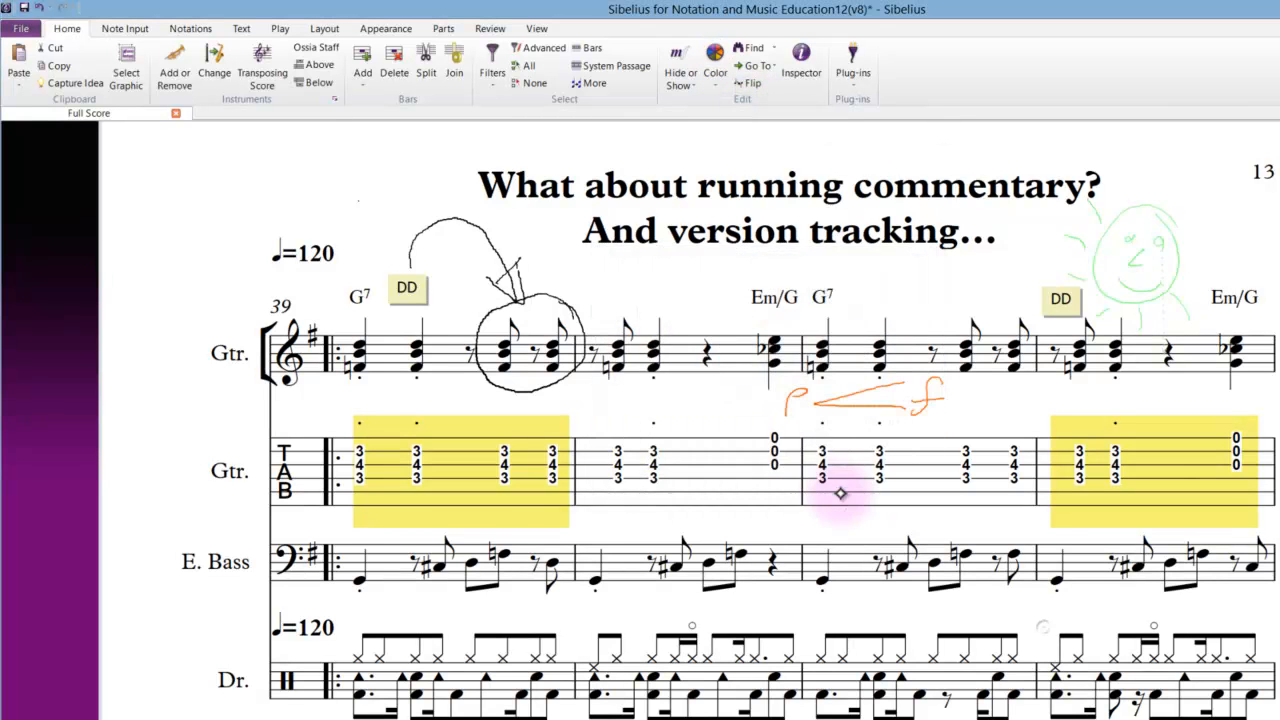
pyautogui.click(960, 283)
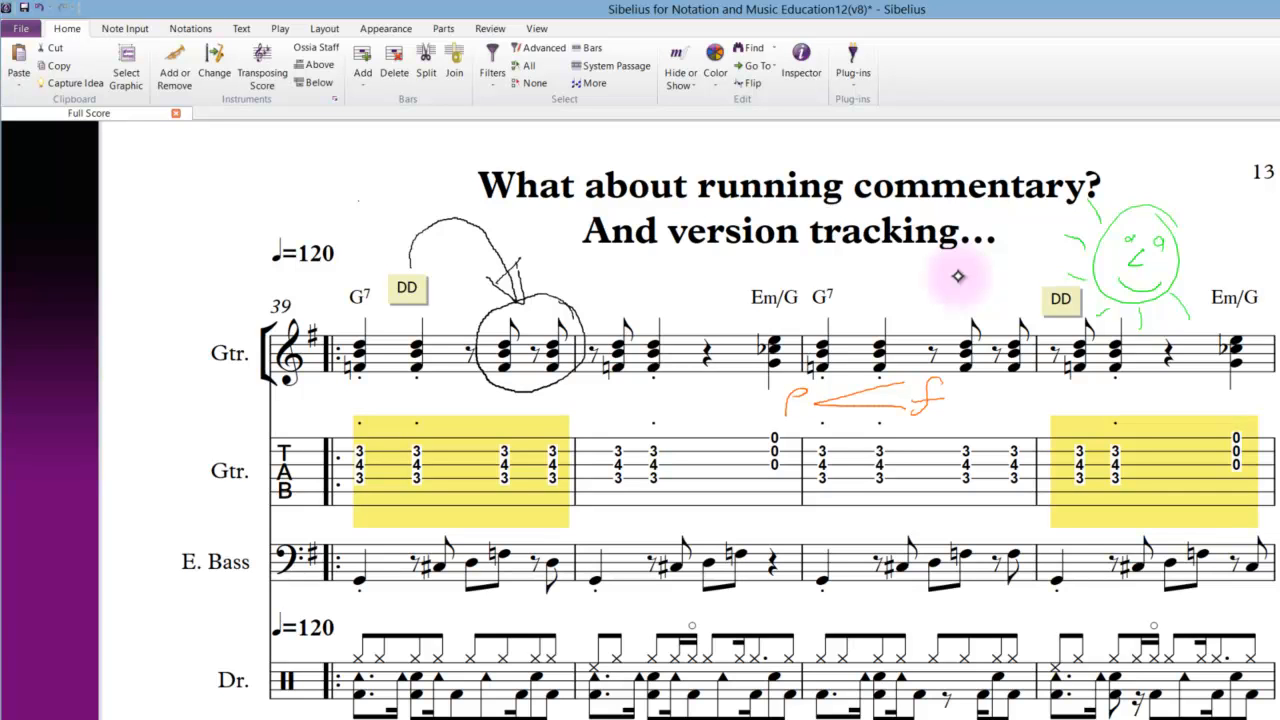
# Turn annotation mode back on for drawing on the score.
pyautogui.click(492, 29)
pyautogui.click(32, 65)
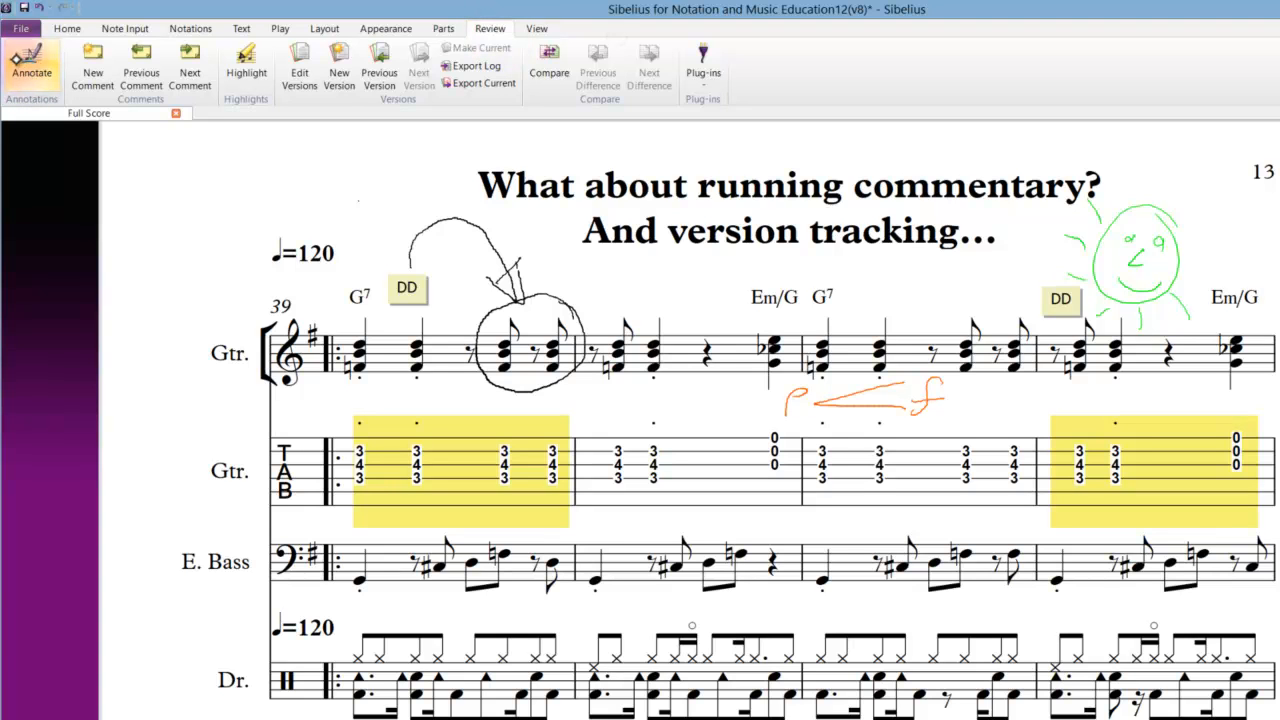